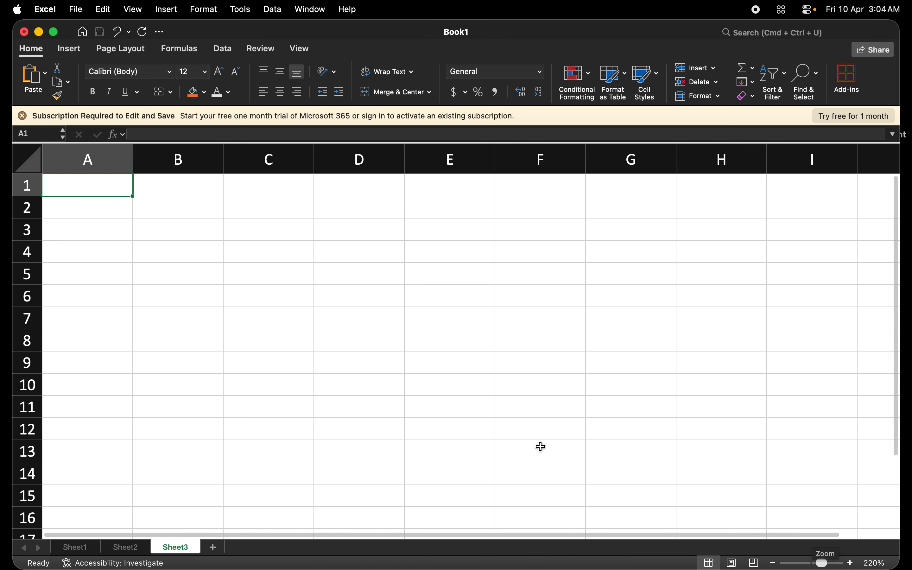
- Dismiss the subscription notice and enter the column header Names in cell B2
click(23, 116)
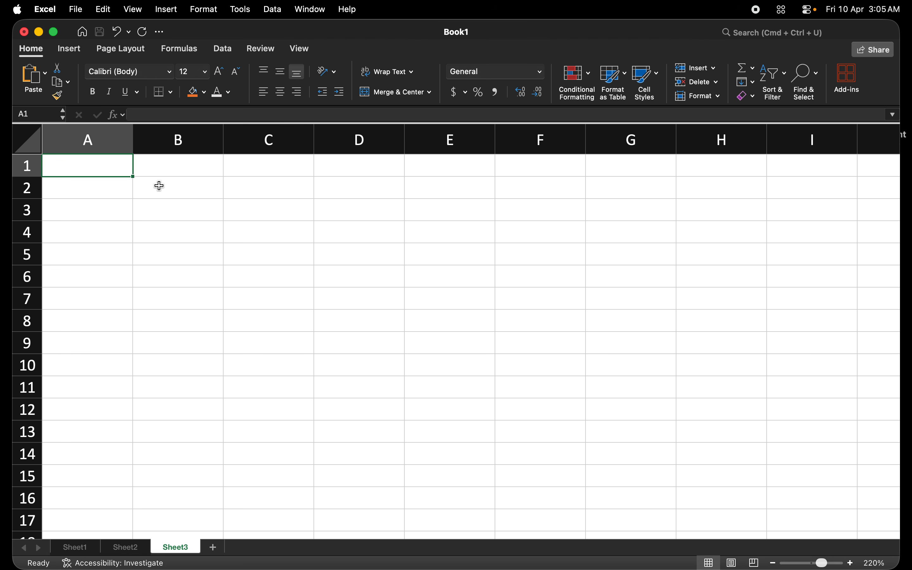
click(159, 186)
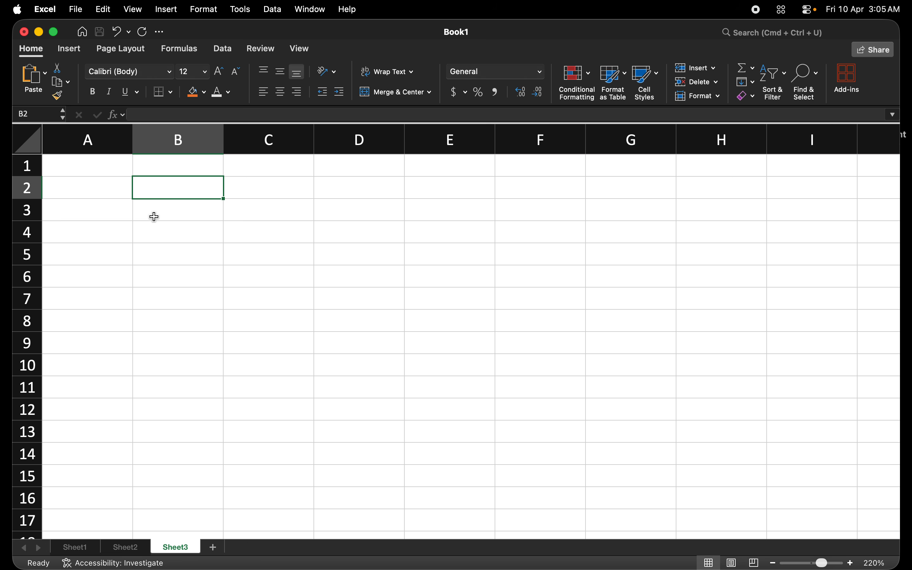
text(name)
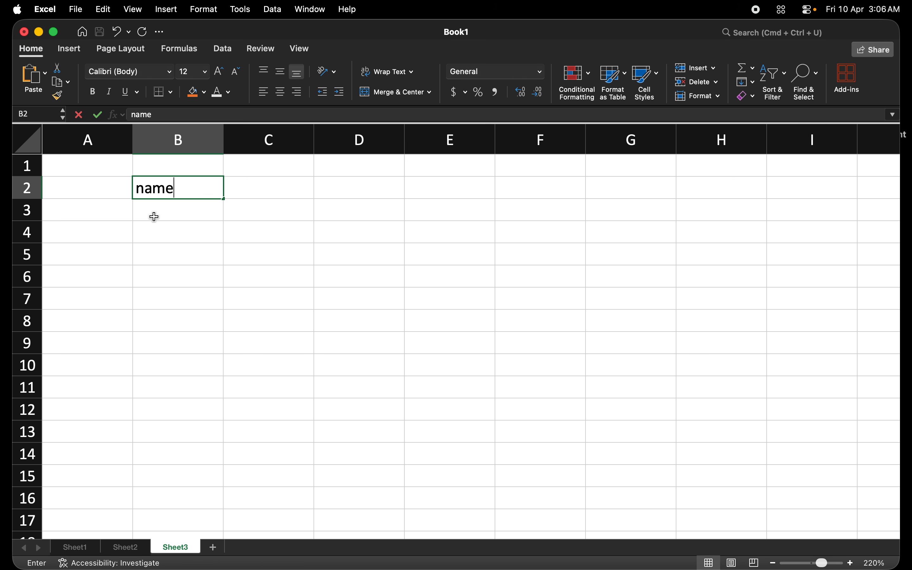
key(BackSpace)
key(BackSpace)
key(BackSpace)
key(BackSpace)
text(Na)
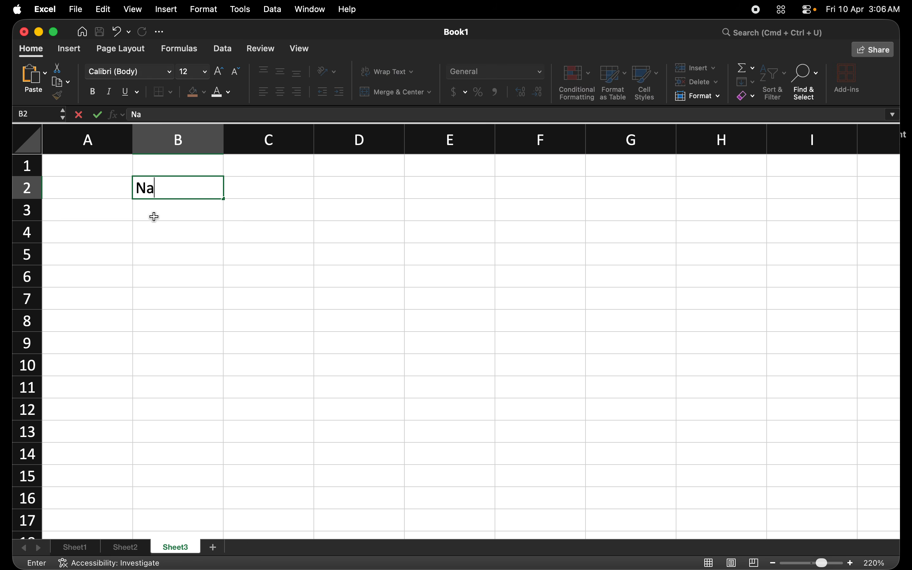
text(me s)
key(Tab)
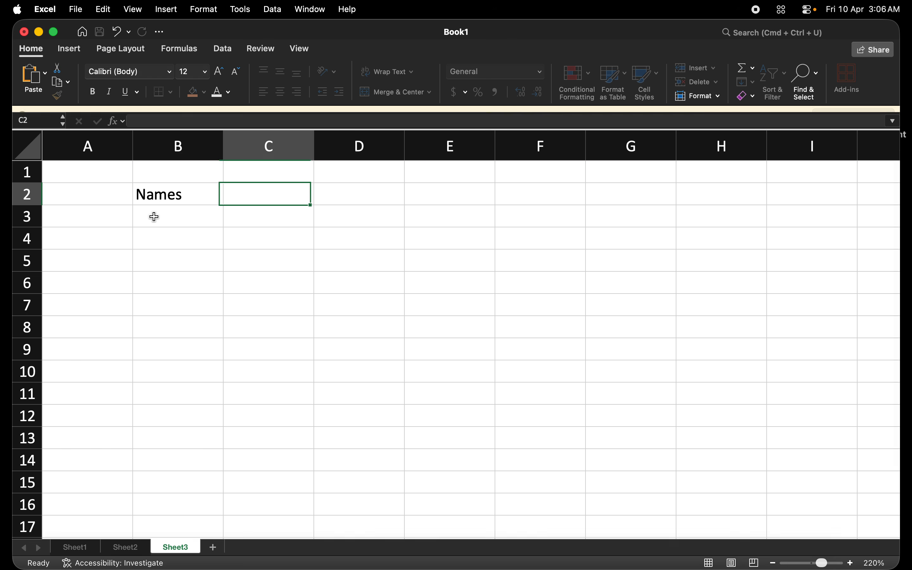
- Enter the column headers Age in cell C2 and Country in cell D2
text(age)
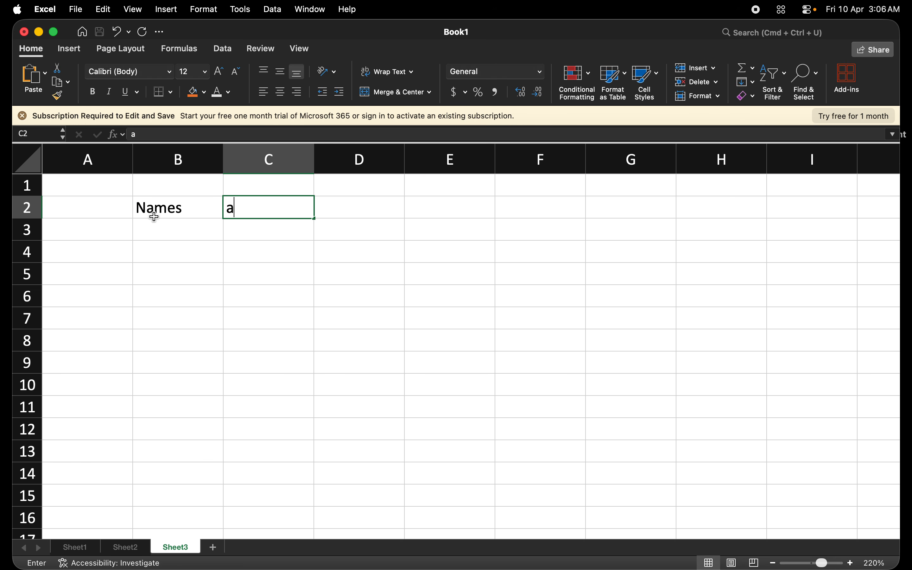
key(BackSpace)
key(BackSpace)
key(BackSpace)
key(BackSpace)
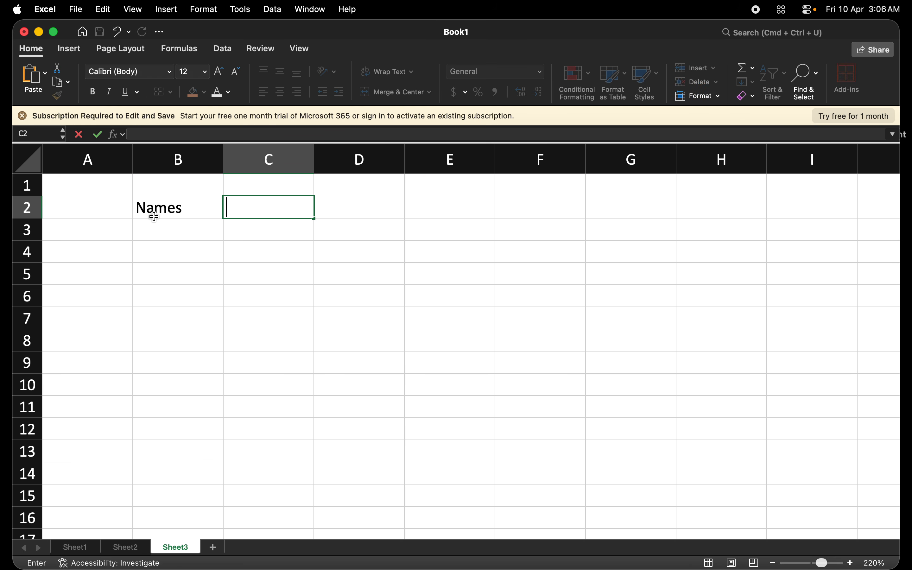
text(Age)
key(Tab)
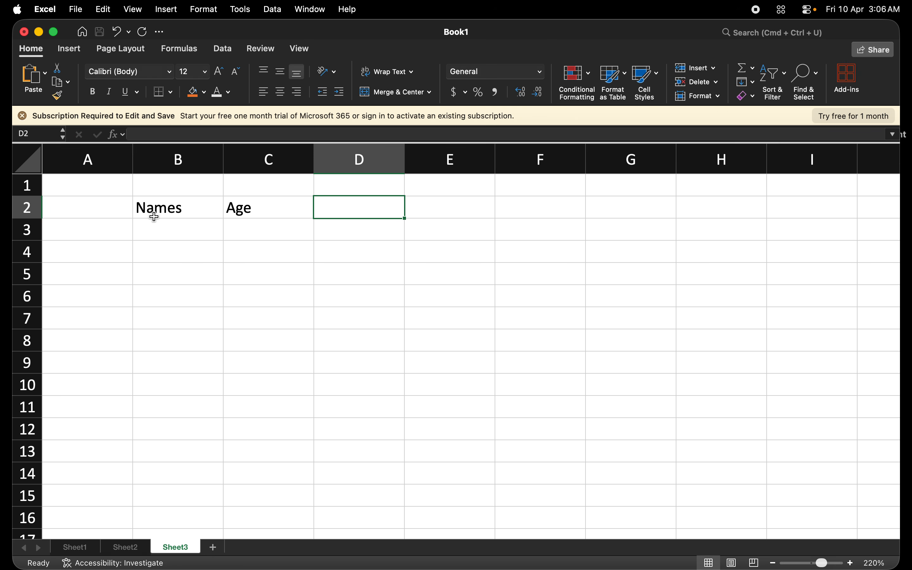
text(Country)
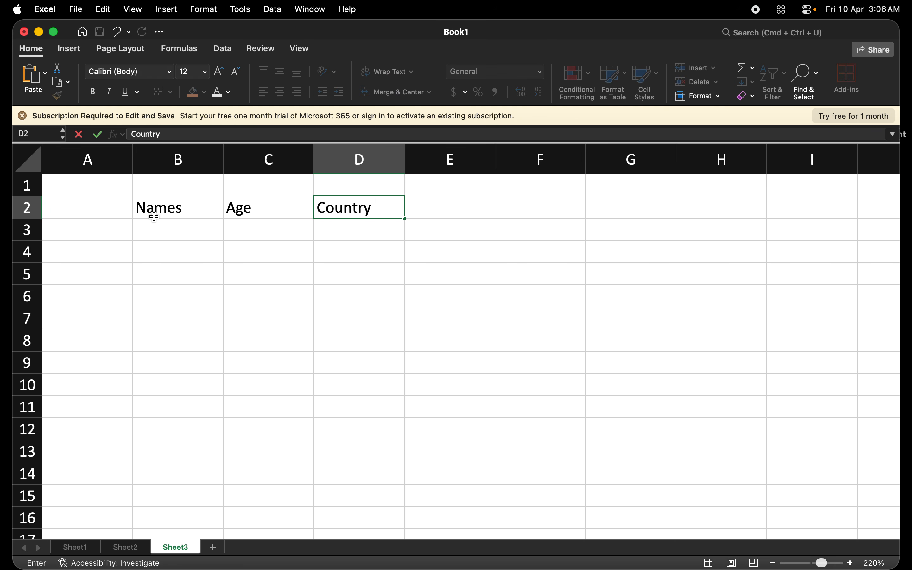
key(Return)
- Fill row 3 with the first person's name in B3, age 25 in C3 and country Liberia in D3
key(Left)
key(Left)
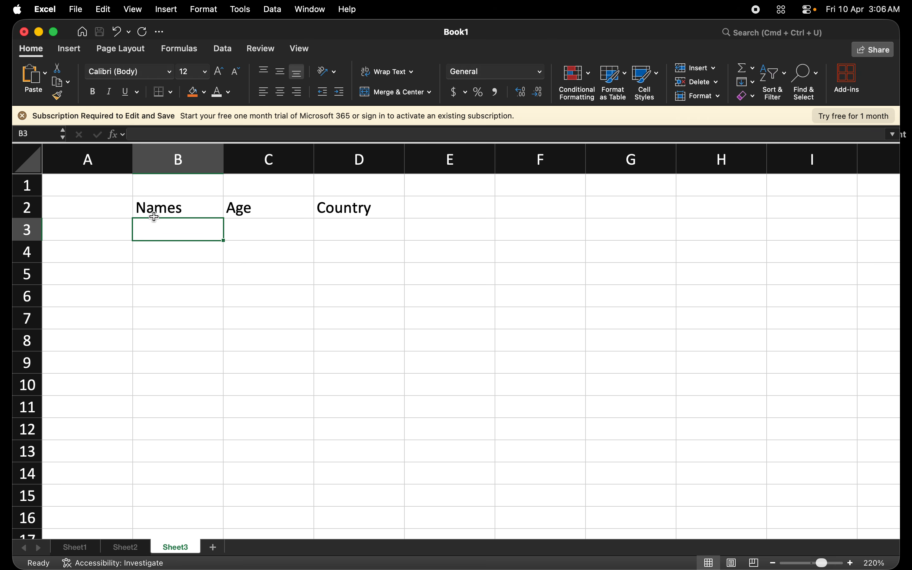
text(John)
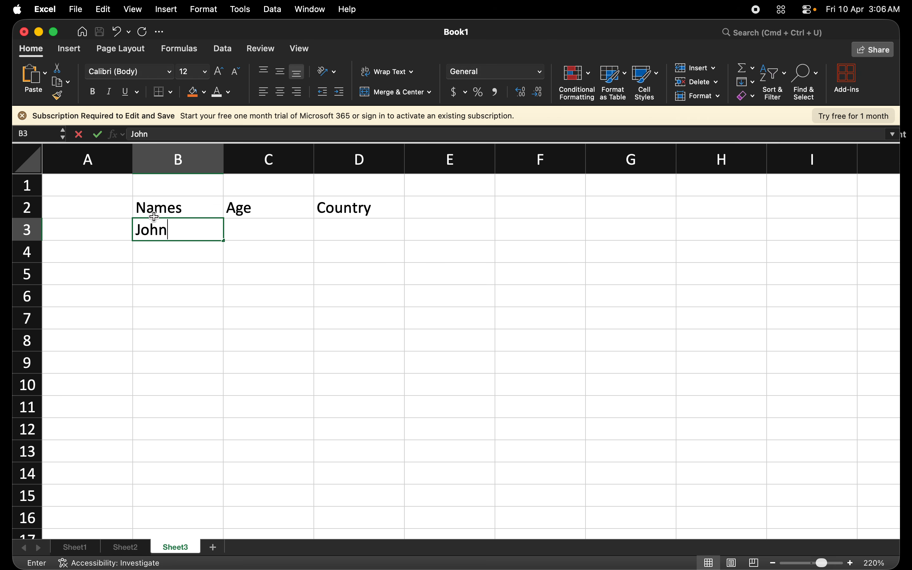
key(Tab)
text(25)
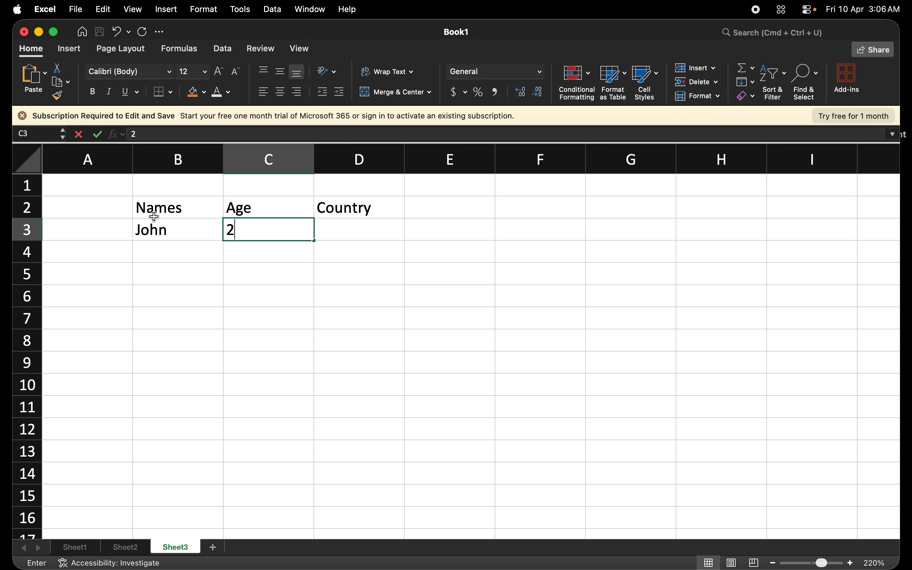
key(Tab)
text(Liberia)
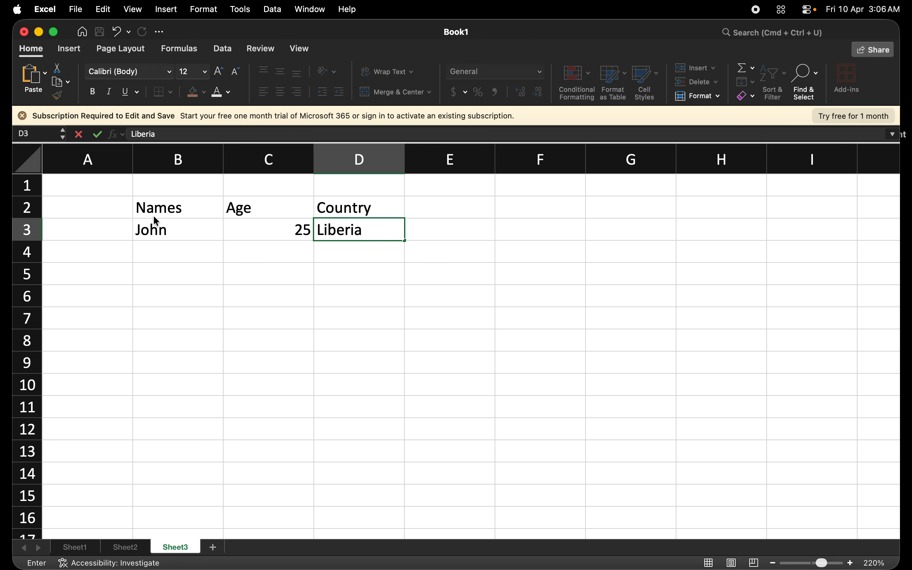
key(Return)
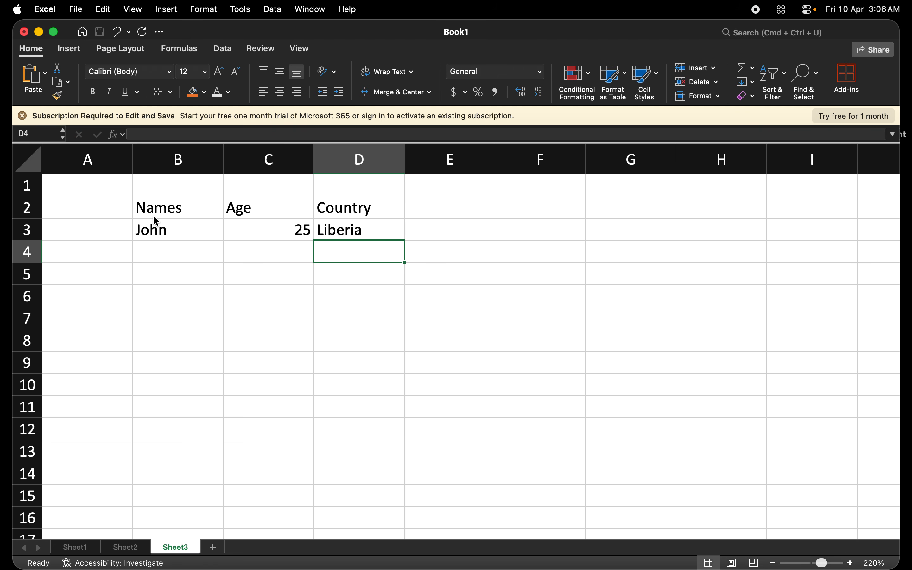
- Fill row 4 with the second person's capitalized name in B4, age 30 in C4 and country Ghana in D4
text(Ghana)
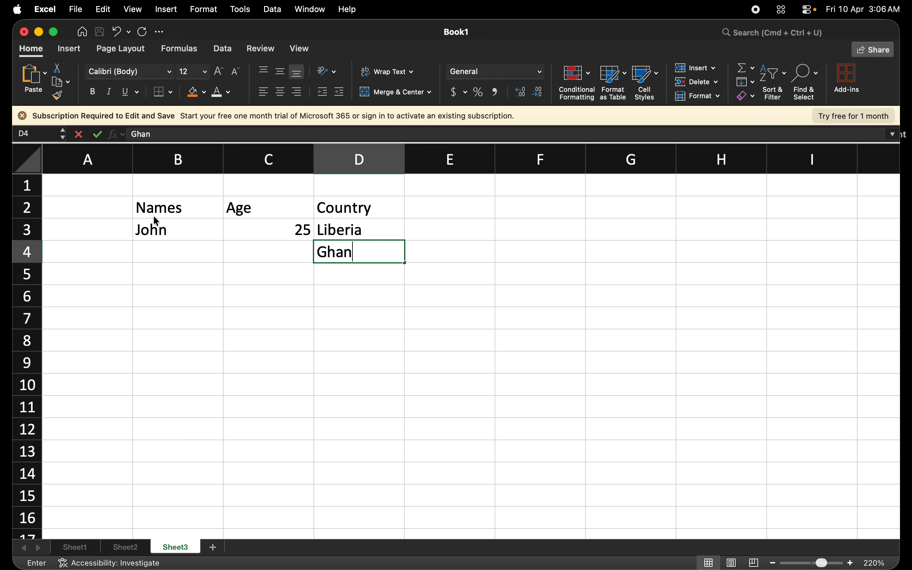
key(Left)
key(Left)
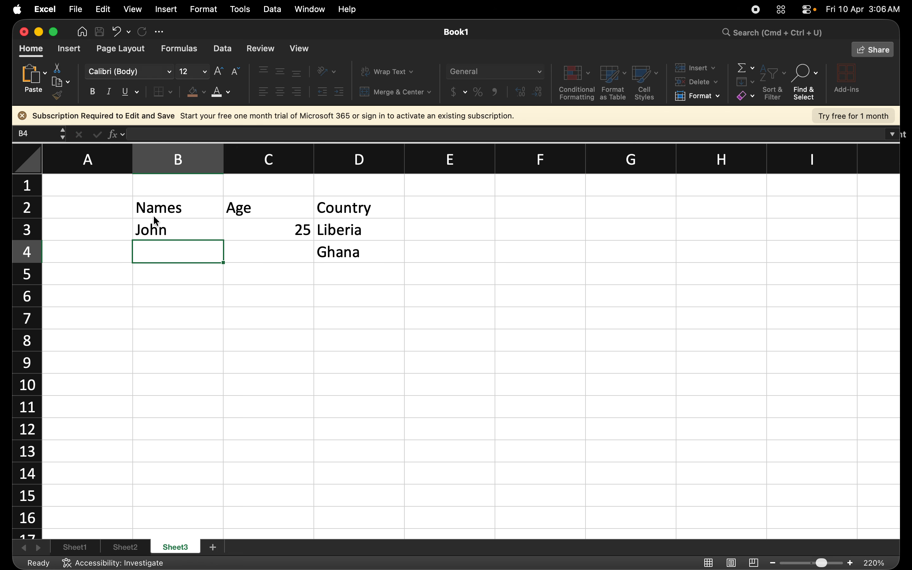
key(Right)
text(30)
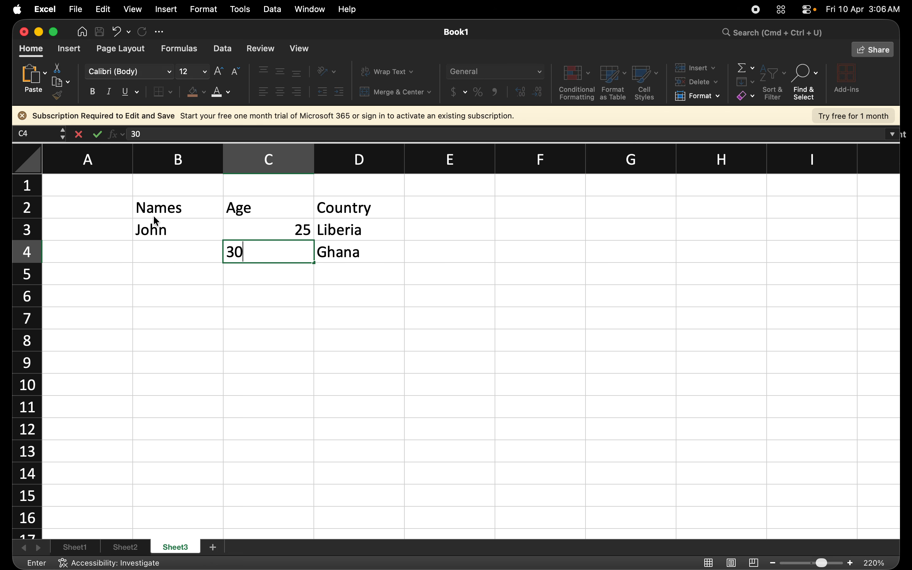
key(Left)
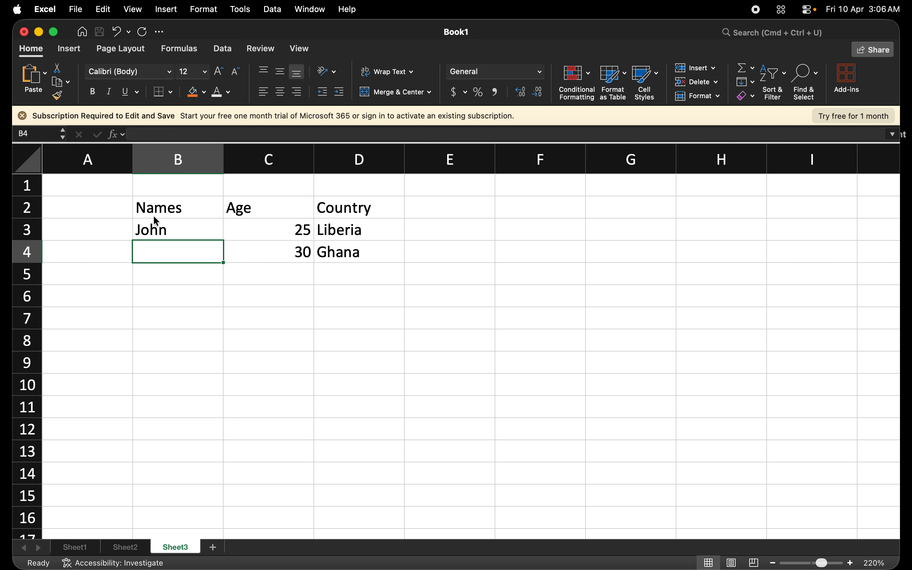
text(mary)
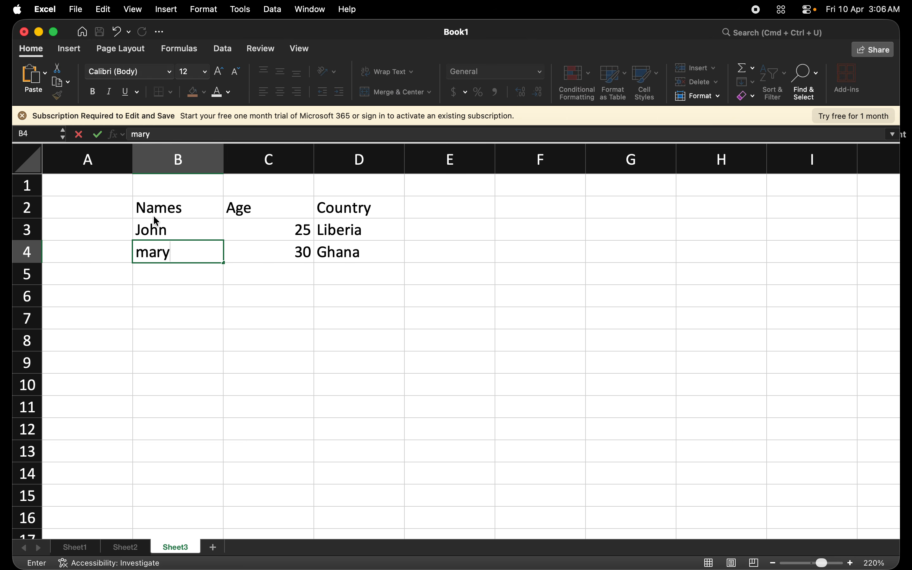
key(Return)
key(Up)
key(Delete)
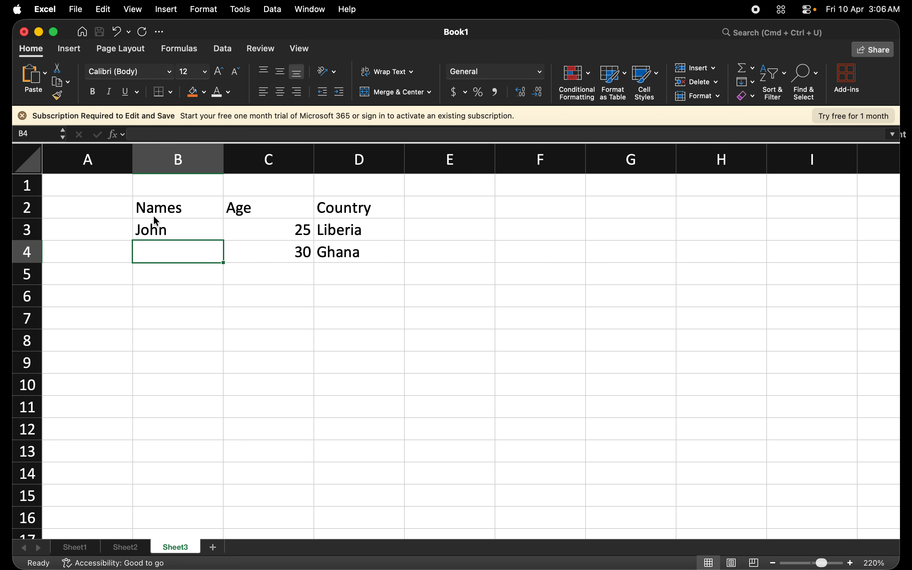
text(Mary)
key(Return)
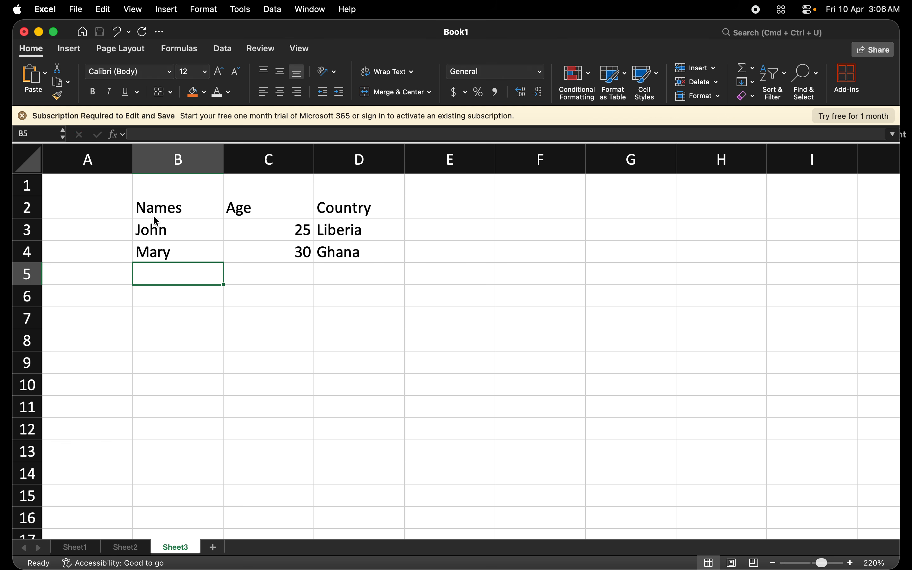
- Fill row 5 with the third person's capitalized name in B5, age 22 in C5 and country Nigeria in D5
text(alex)
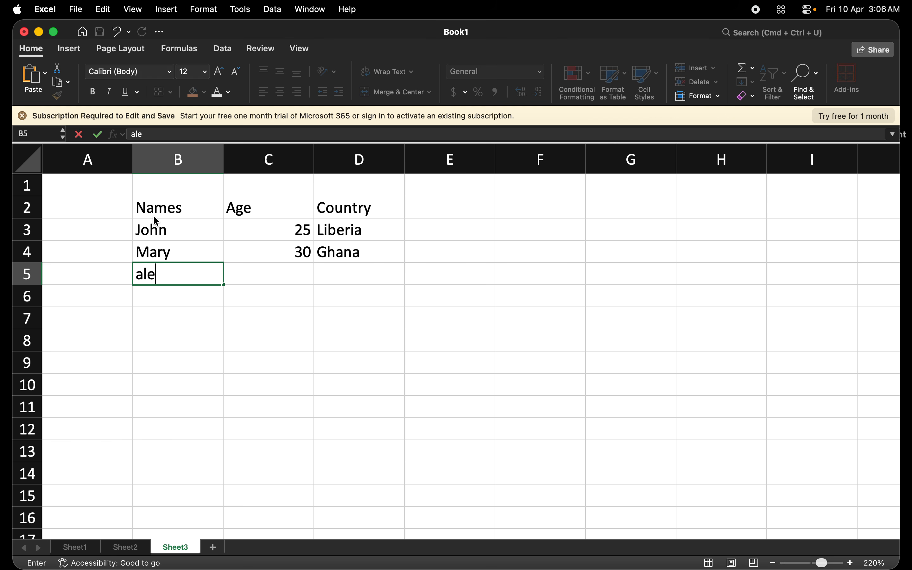
key(BackSpace)
key(BackSpace)
key(BackSpace)
key(BackSpace)
text(Alex)
key(Tab)
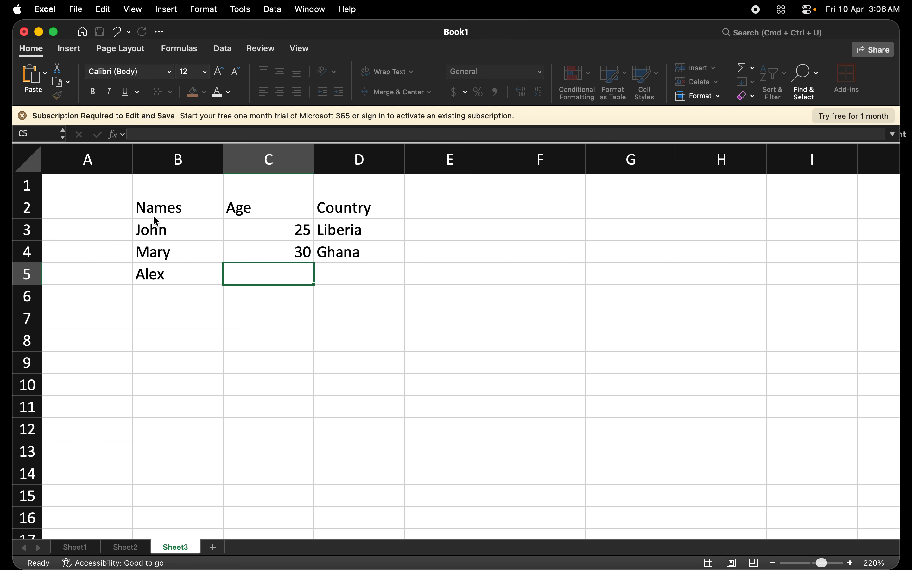
text(22)
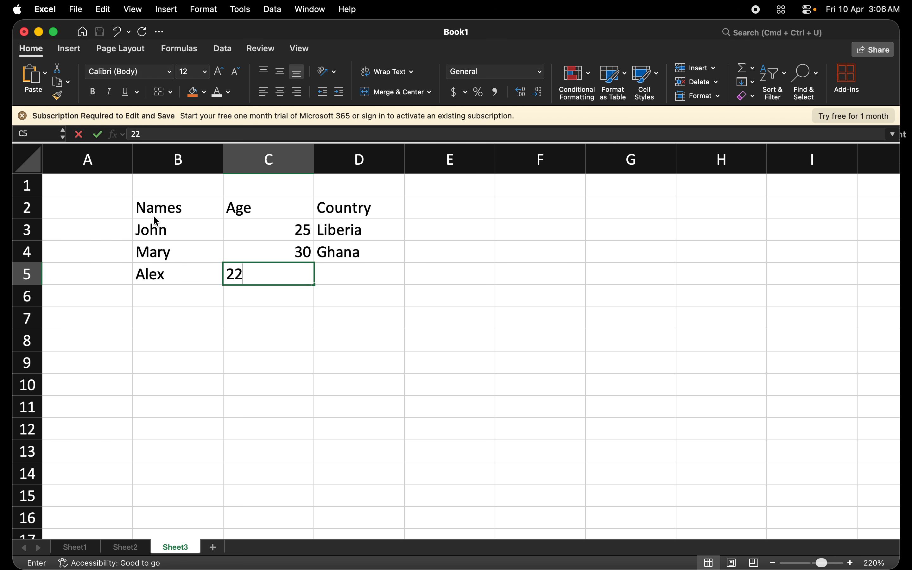
key(Tab)
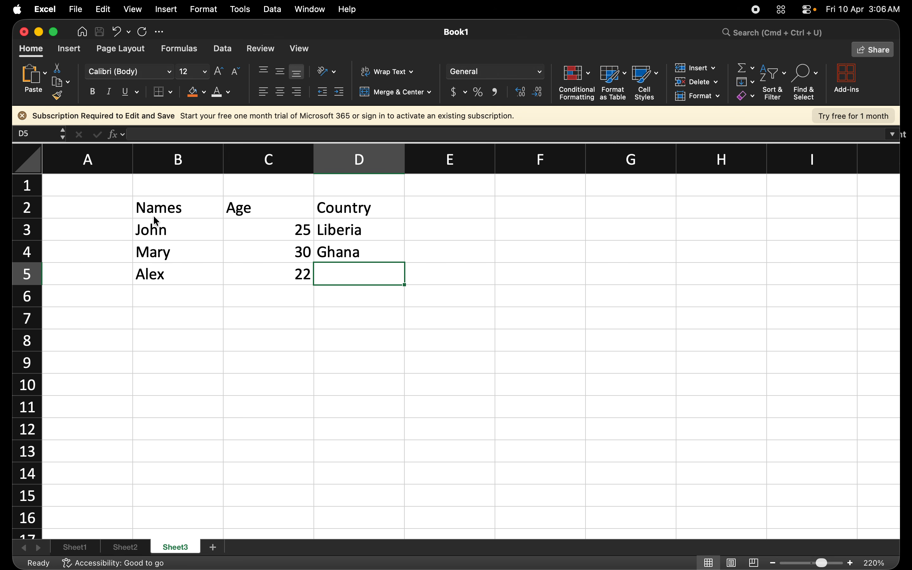
text(Nige)
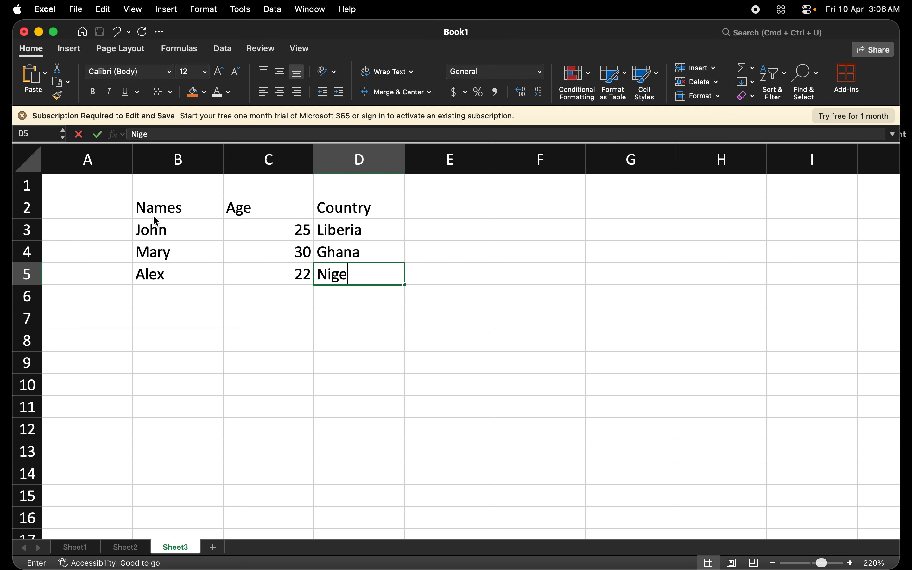
text(ria)
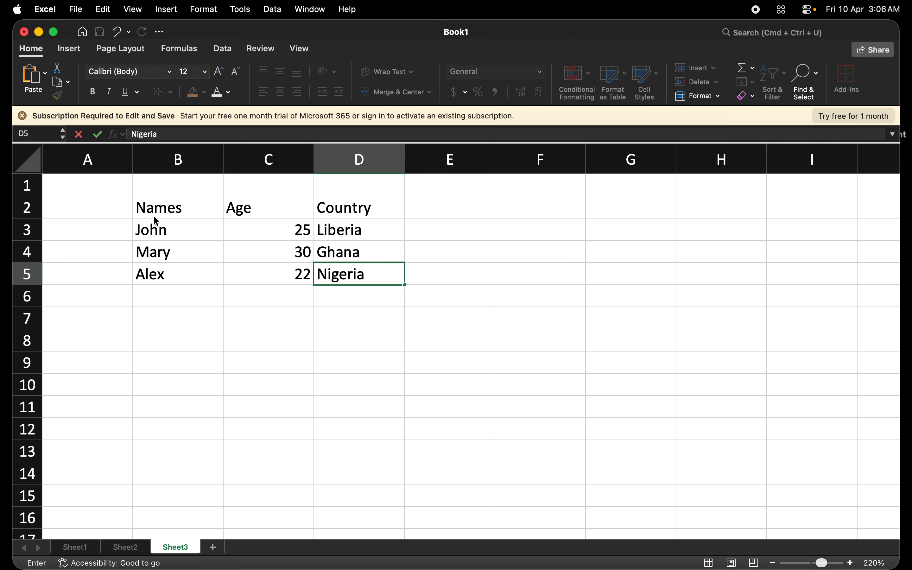
key(Return)
- Fill row 6 with the fourth person's name in B6, age 28 in C6 and country Kenya in D6
key(Left)
key(Left)
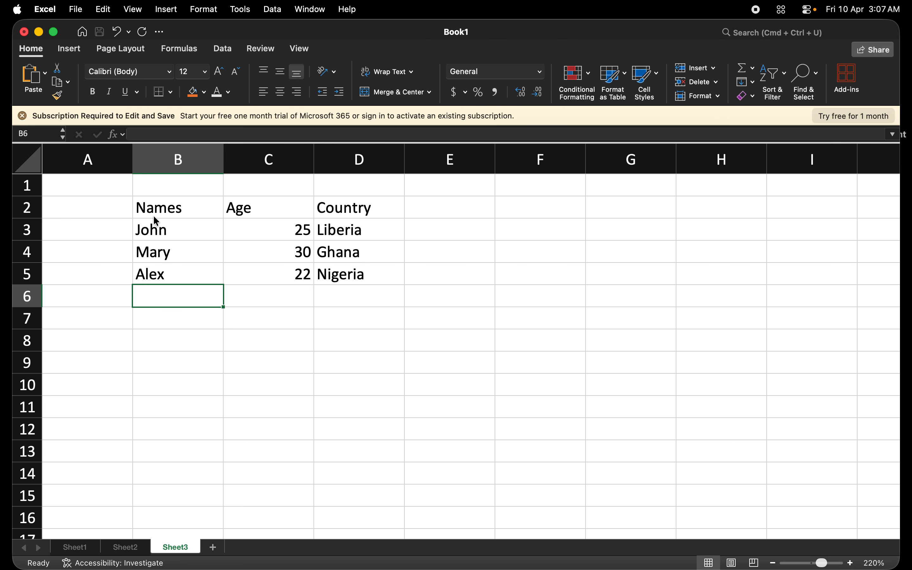
text(Sarah)
key(Tab)
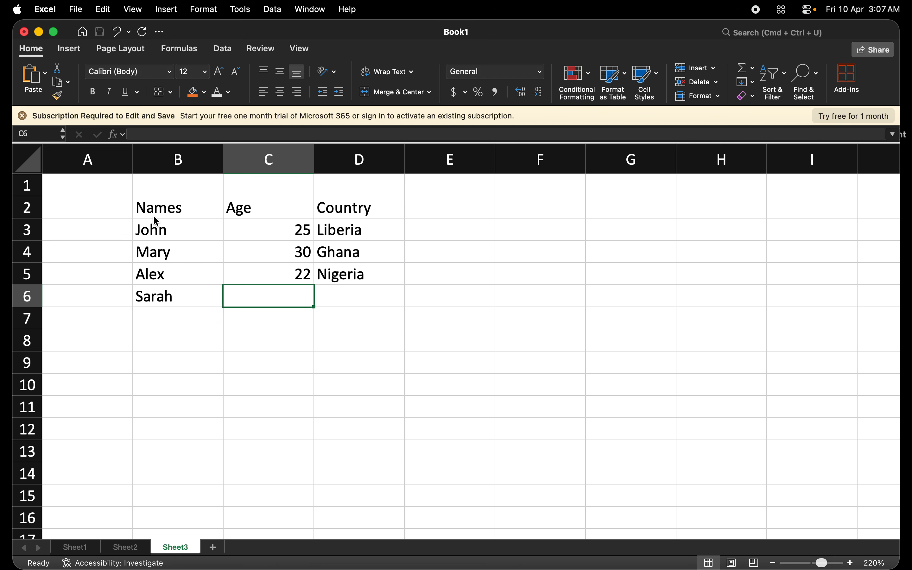
text(28)
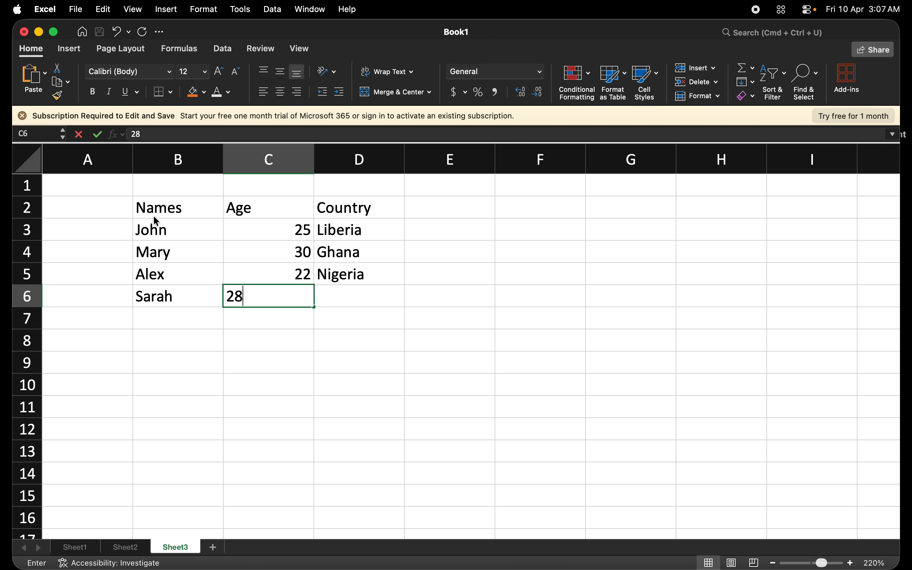
key(Tab)
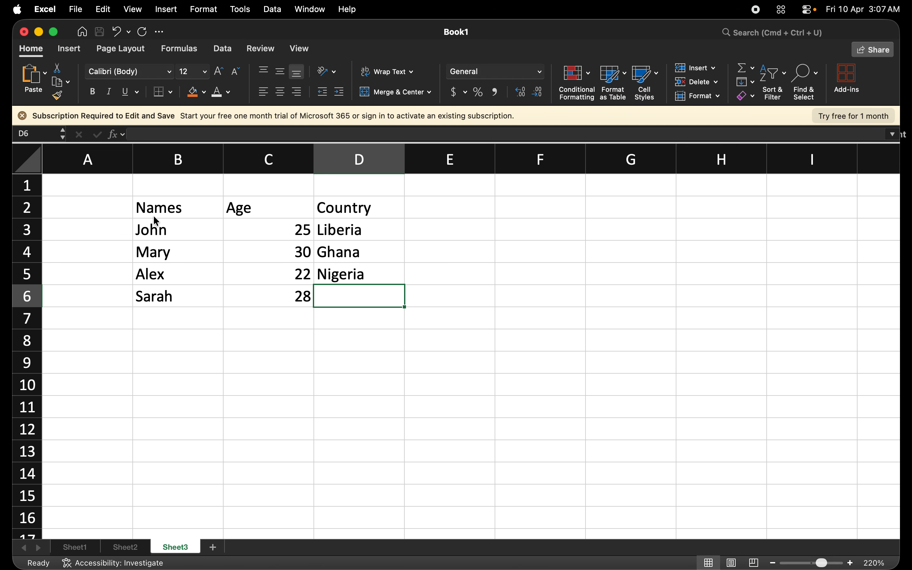
text(Kenya)
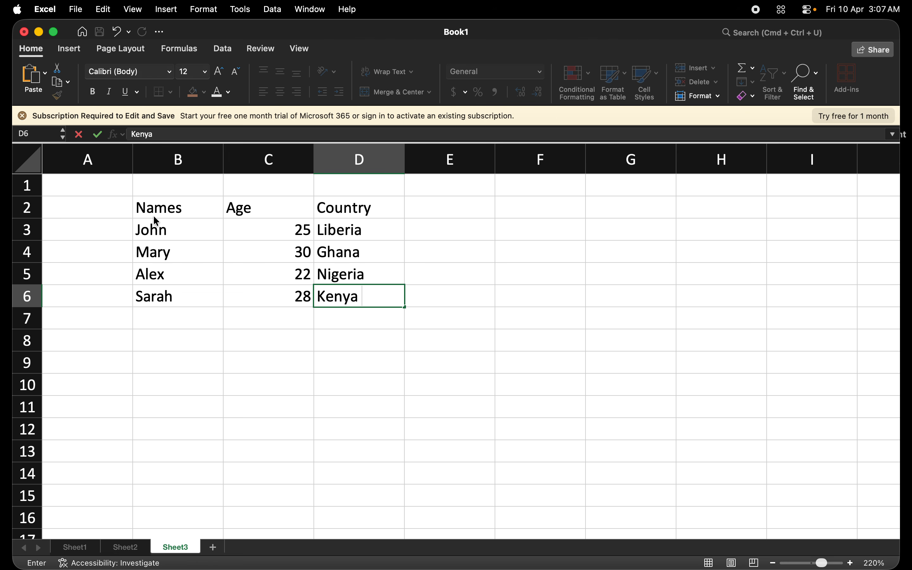
- Format the header cells B2:D2 with an orange fill and white text
click(160, 211)
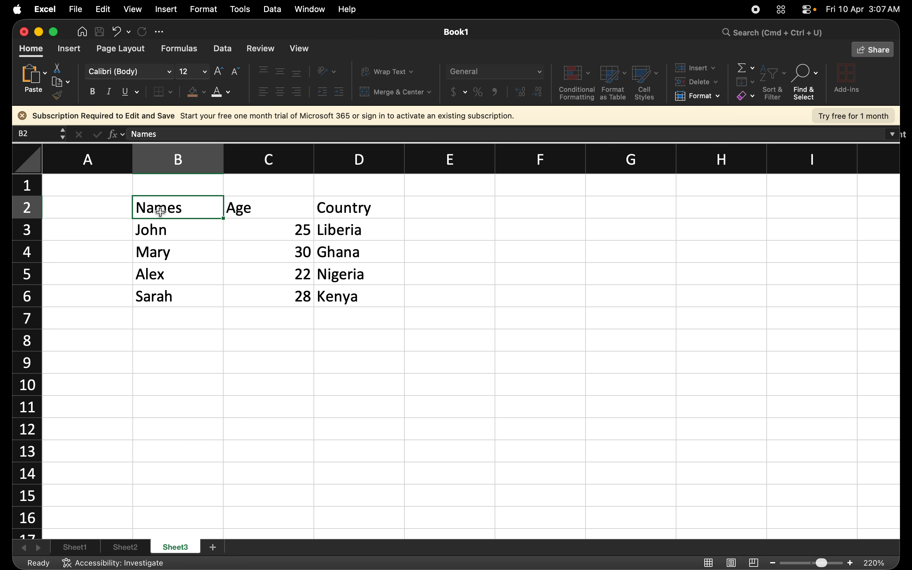
key(shift+Right)
key(shift+Right)
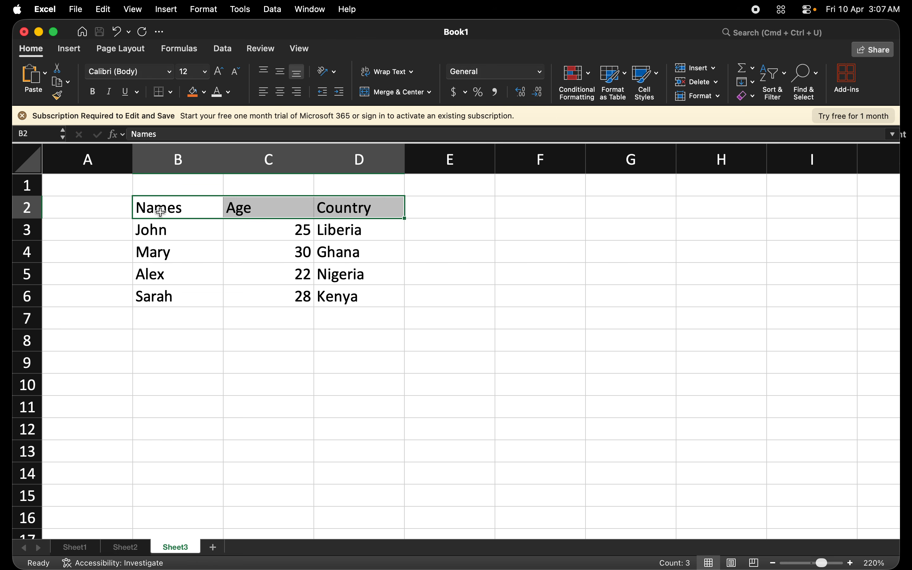
click(193, 92)
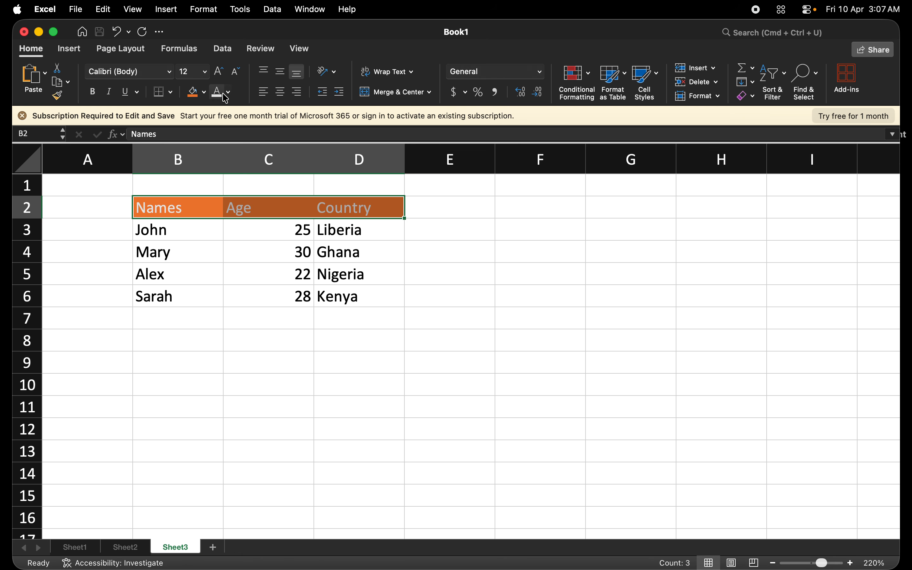
- Change the header row's fill to black and apply All Borders to the table range B2:D6
click(207, 94)
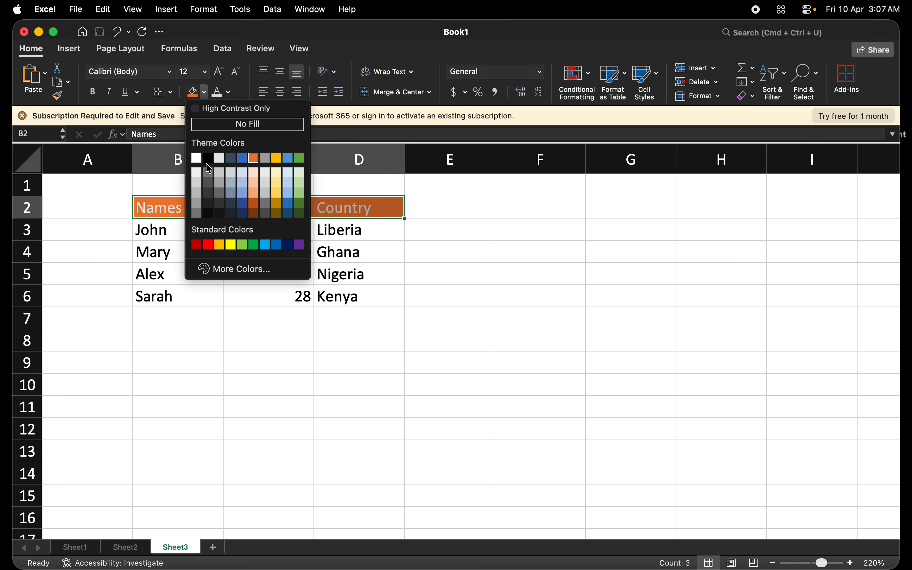
click(208, 159)
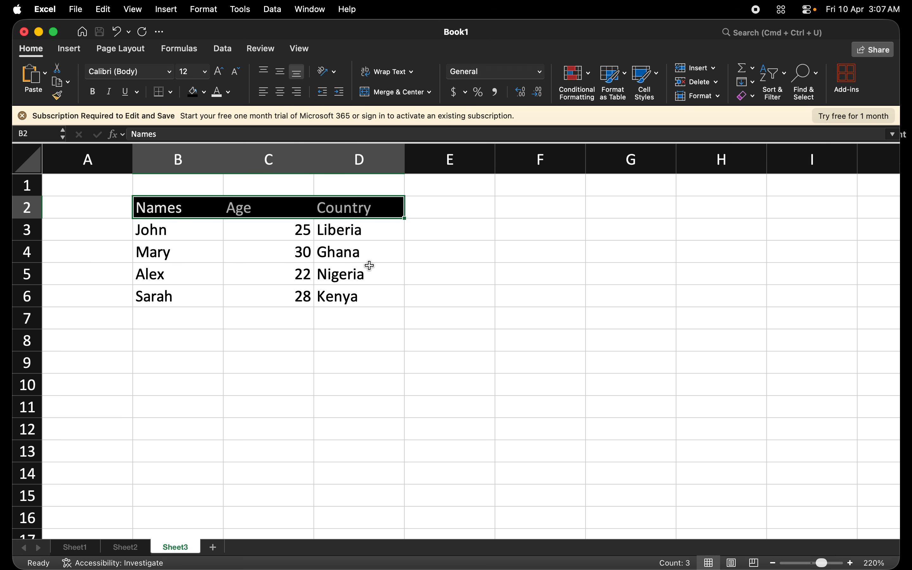
key(shift+Down)
key(shift+Down)
key(shift+Down)
key(shift+Down)
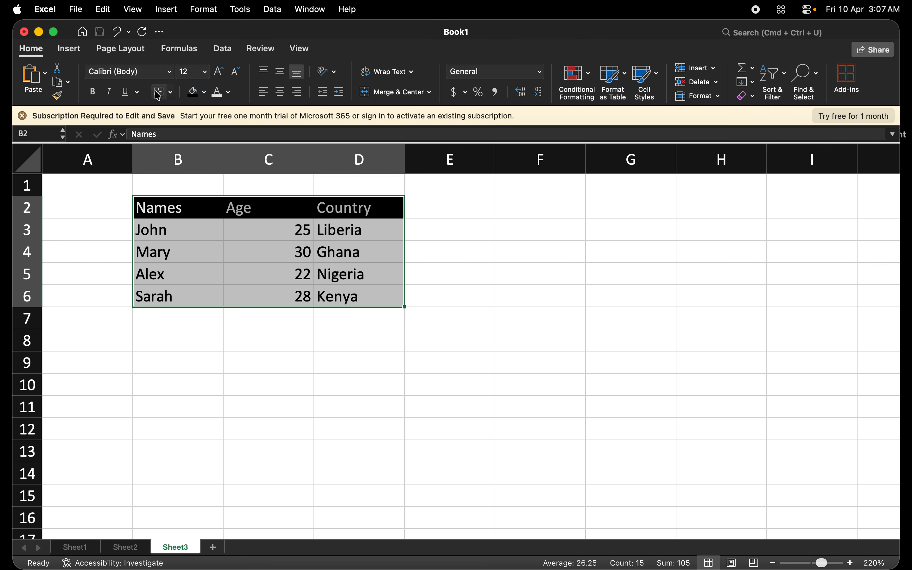
click(170, 92)
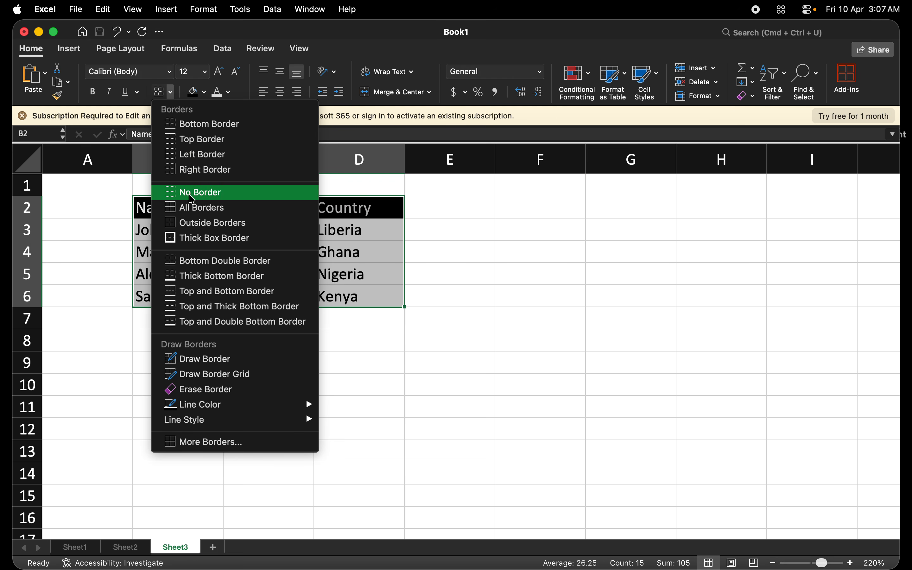
click(192, 209)
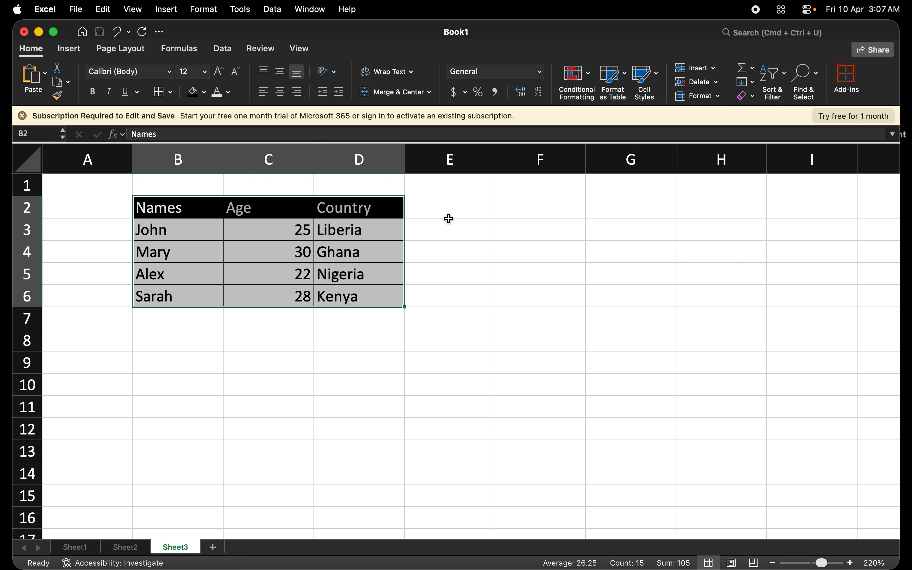
click(440, 207)
click(513, 364)
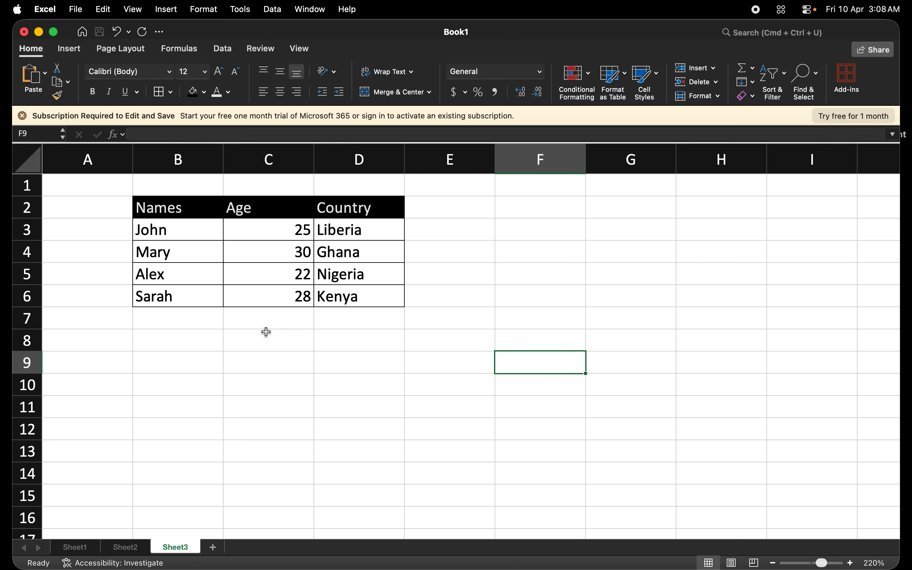
click(174, 236)
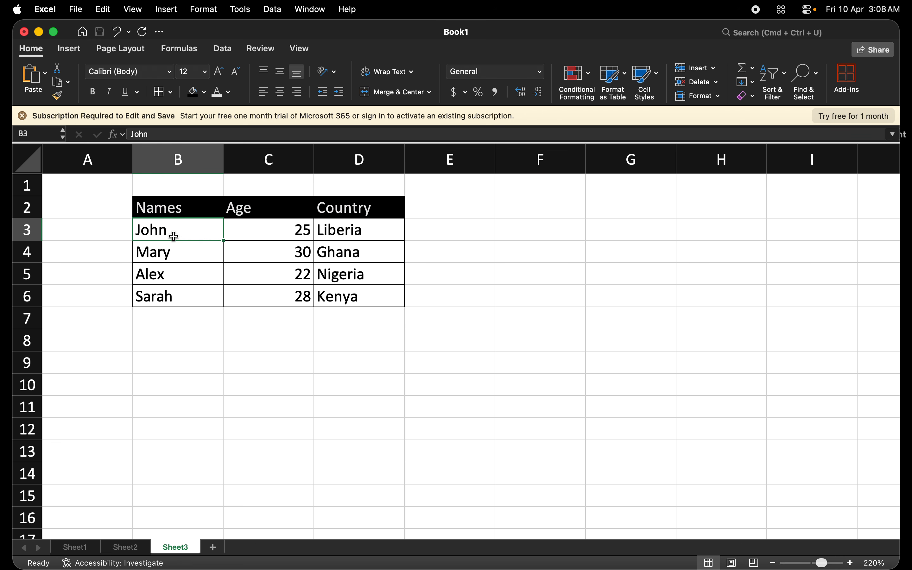
click(235, 225)
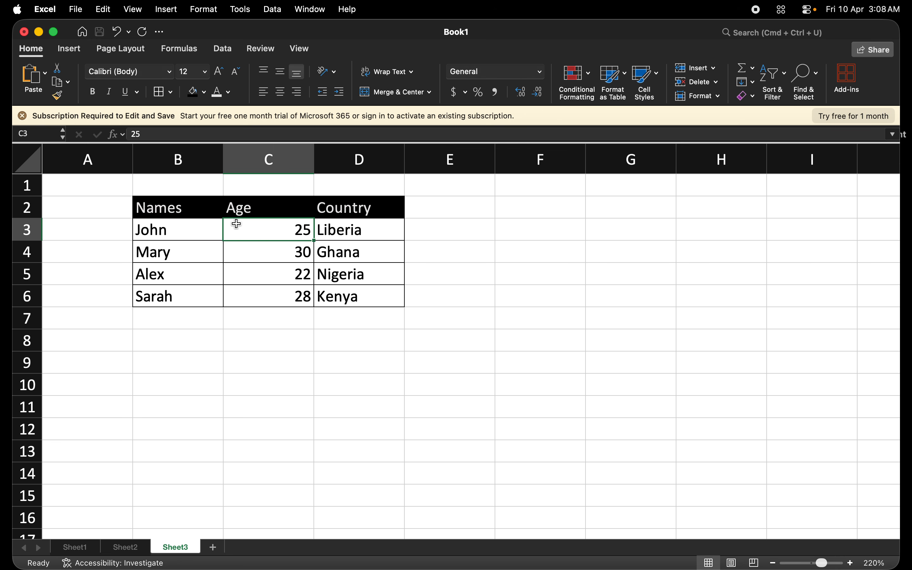
click(319, 229)
click(280, 237)
click(205, 233)
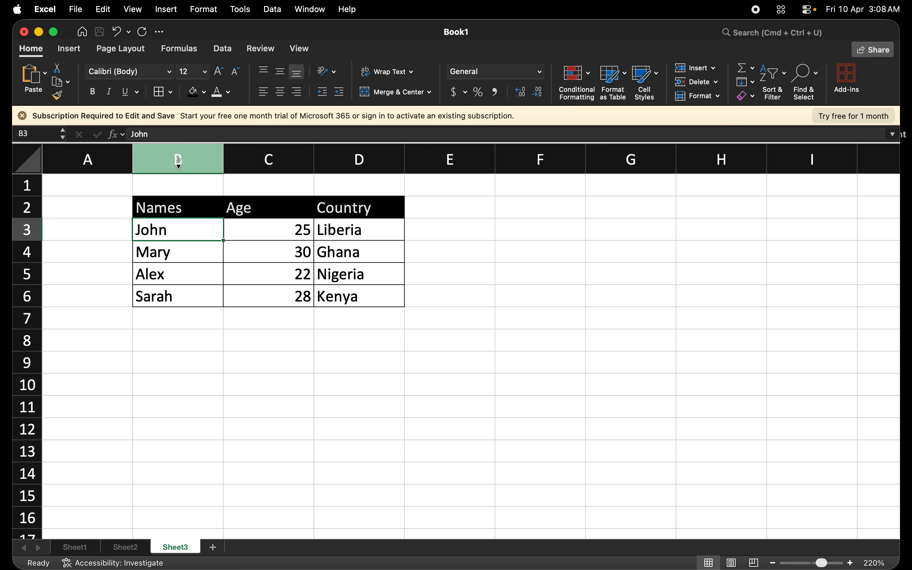
- Sort the names in B3:B6 from A to Z, expanding the selection to include the age and country columns
click(179, 162)
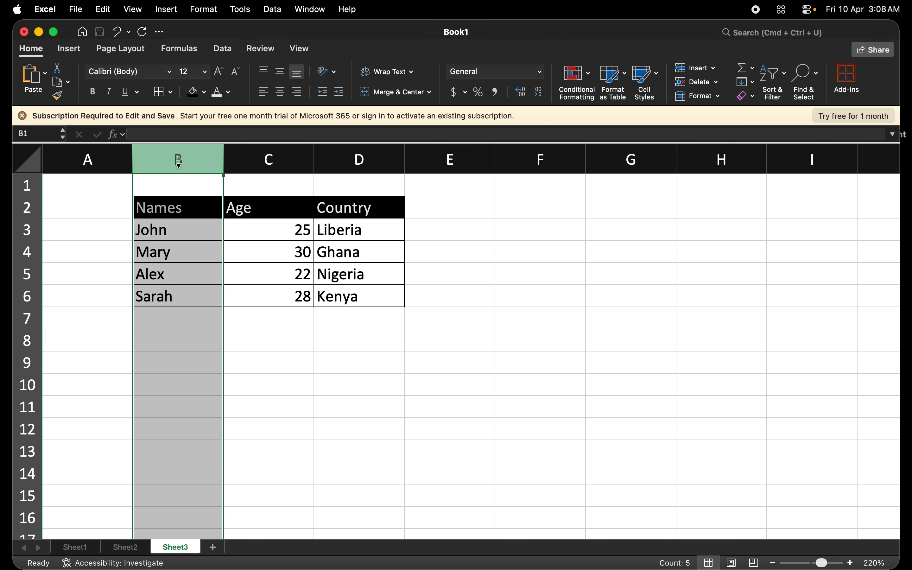
click(222, 48)
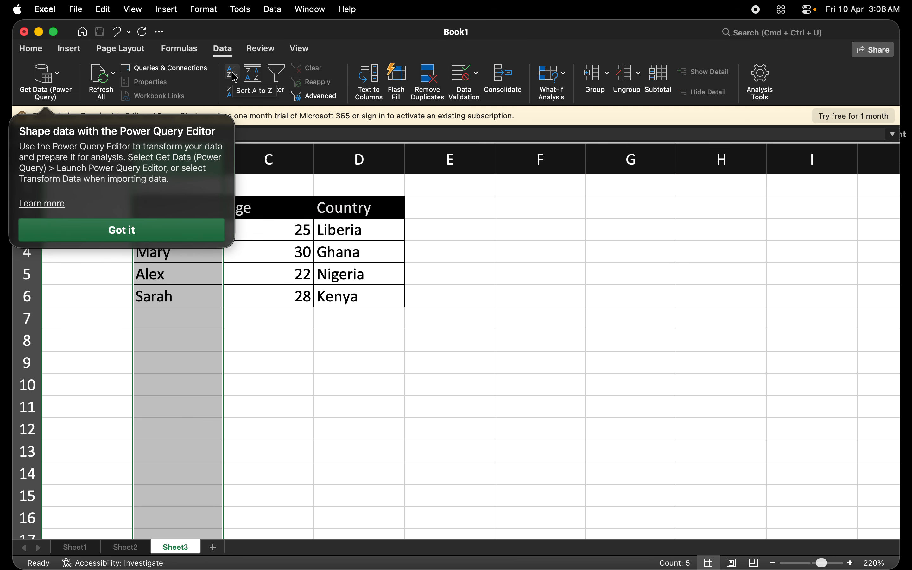
click(146, 230)
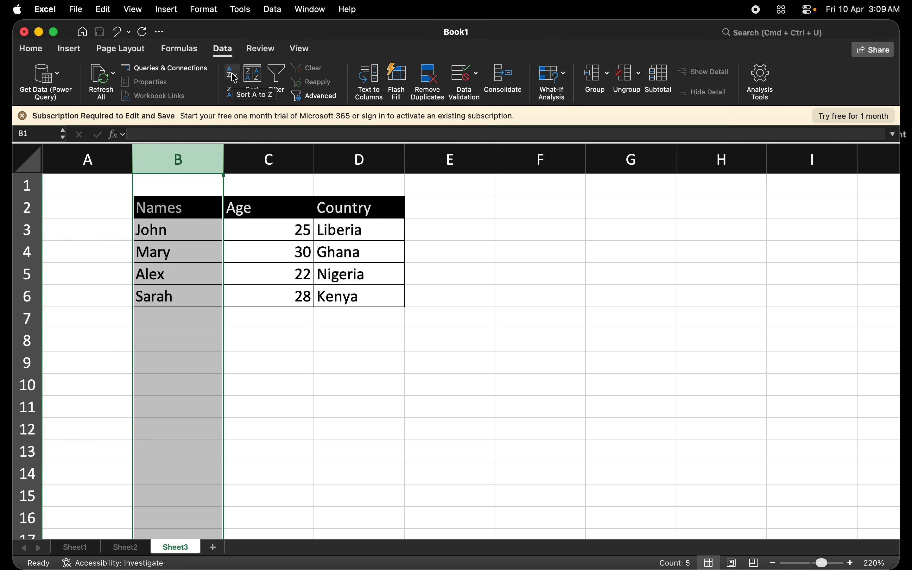
click(178, 231)
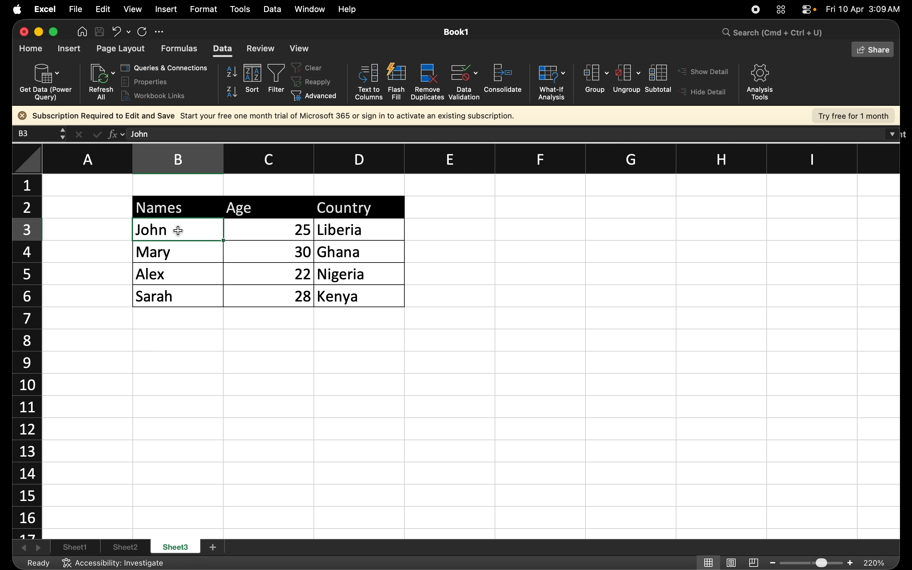
key(shift+Down)
key(shift+Down)
key(shift+Down)
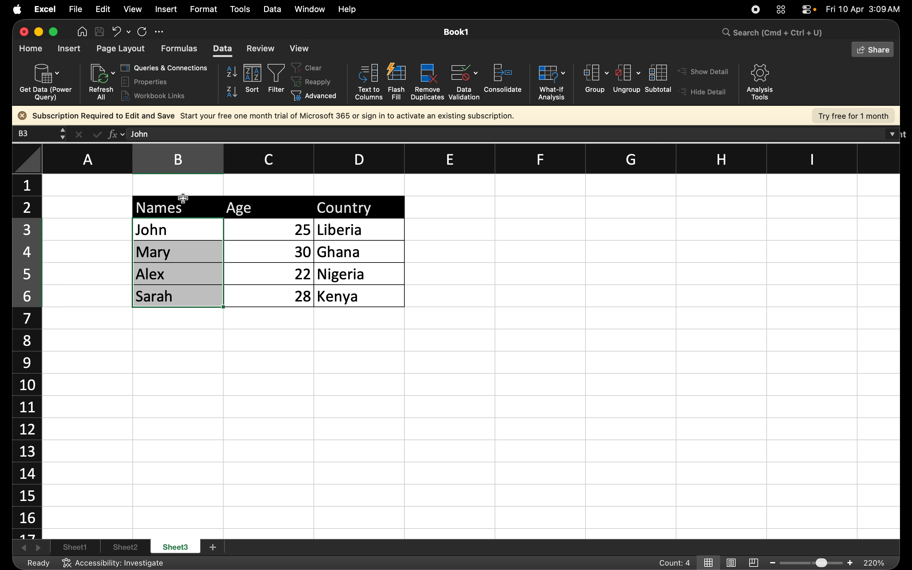
click(232, 73)
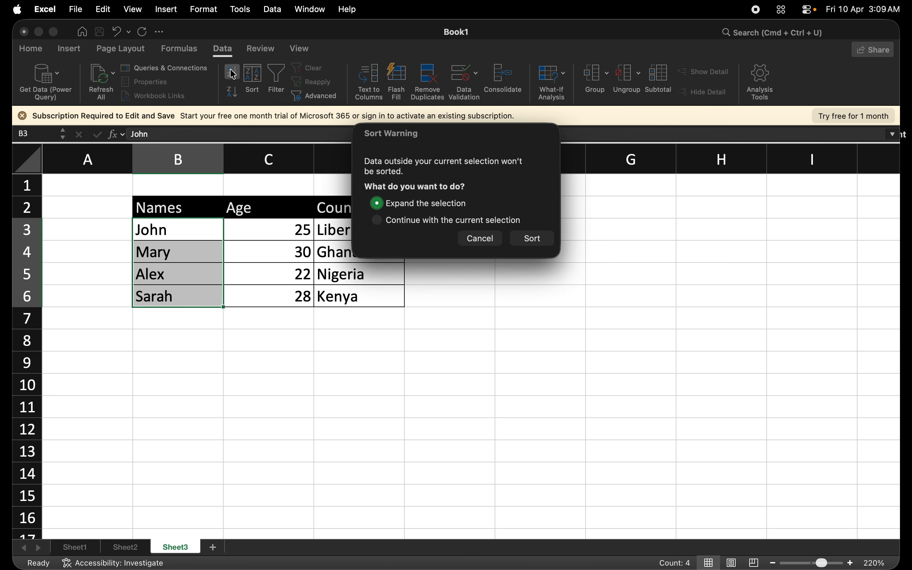
click(530, 240)
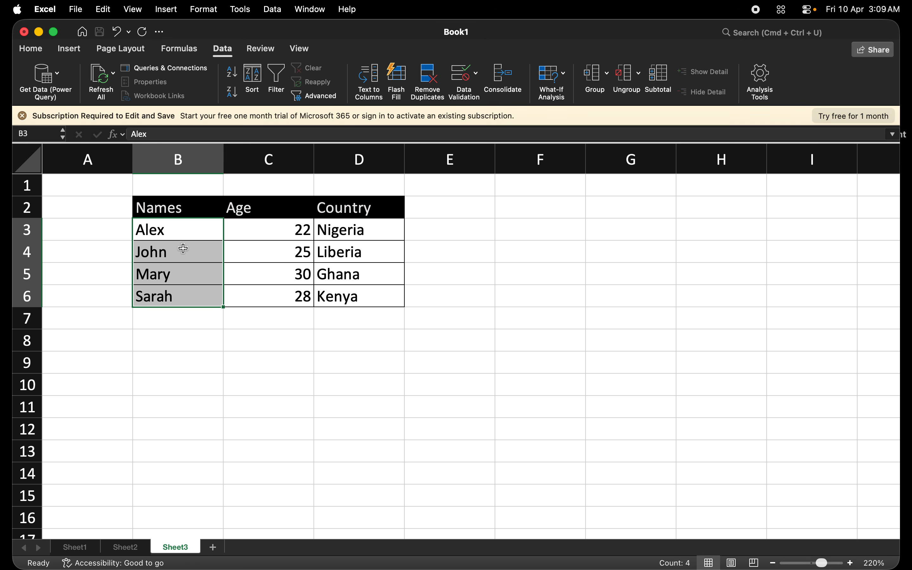
- Sort the names in B3:B6 from Z to A, expanding the selection so whole rows move together
click(181, 230)
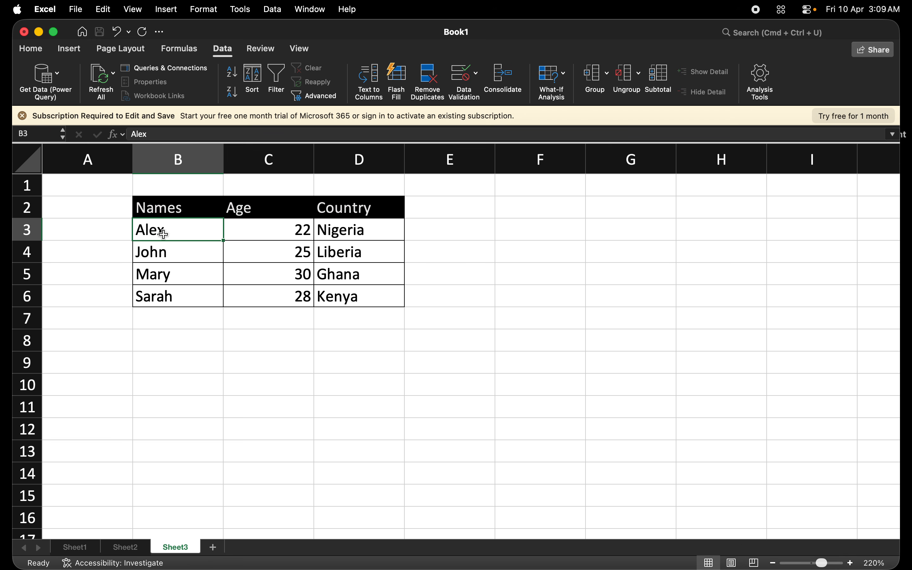
key(shift+Down)
key(shift+Down)
key(shift+Down)
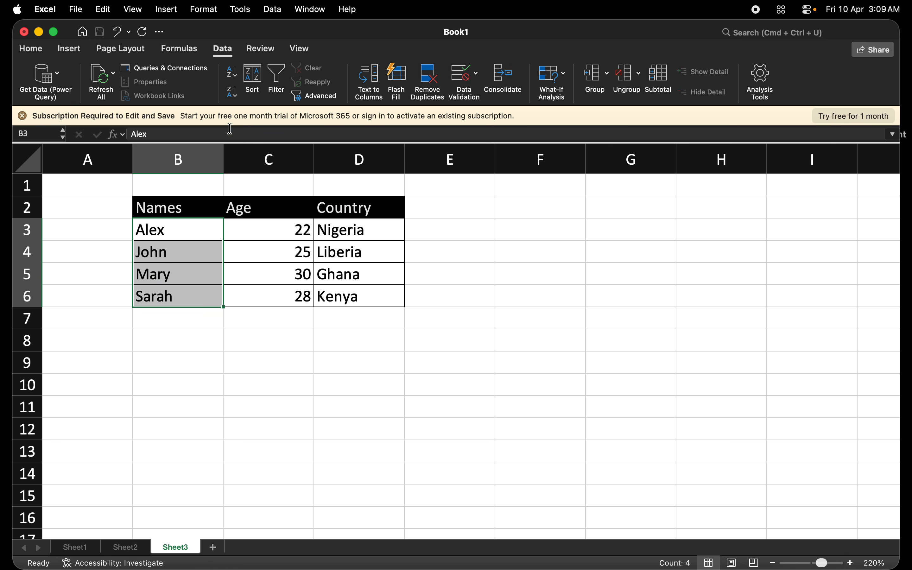
click(232, 93)
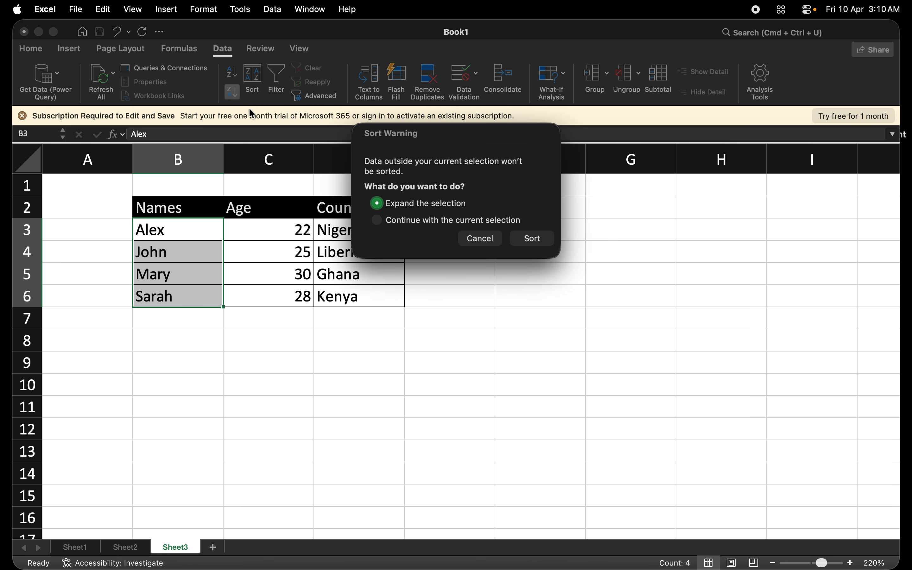
click(553, 241)
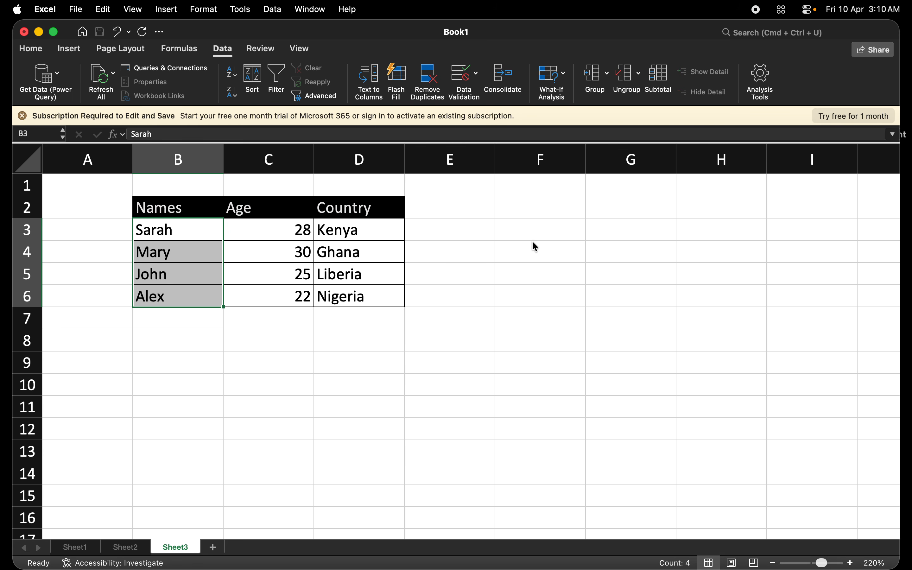
click(186, 302)
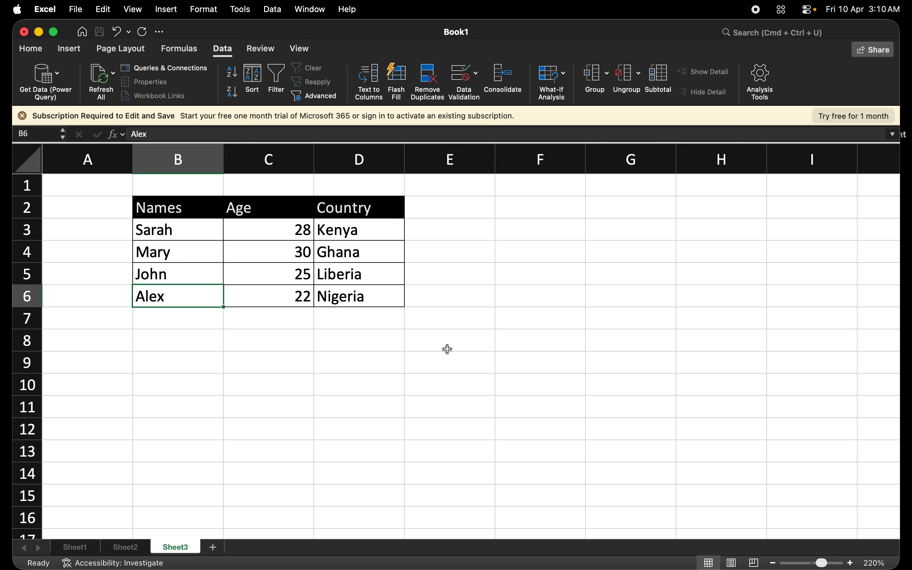
- Sort the Names column B2:B6, header included in the selection, from A to Z with the selection expanded
click(851, 563)
click(851, 563)
click(851, 563)
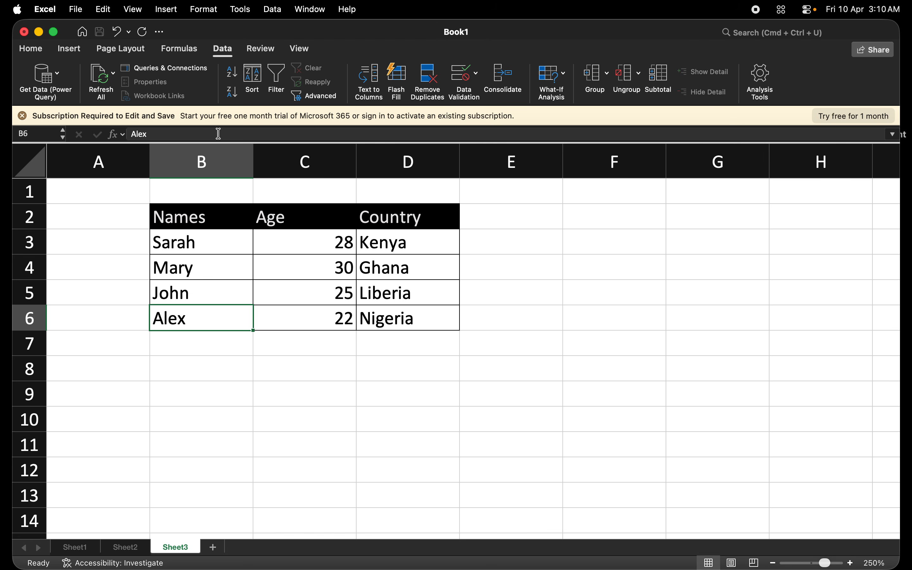
click(331, 238)
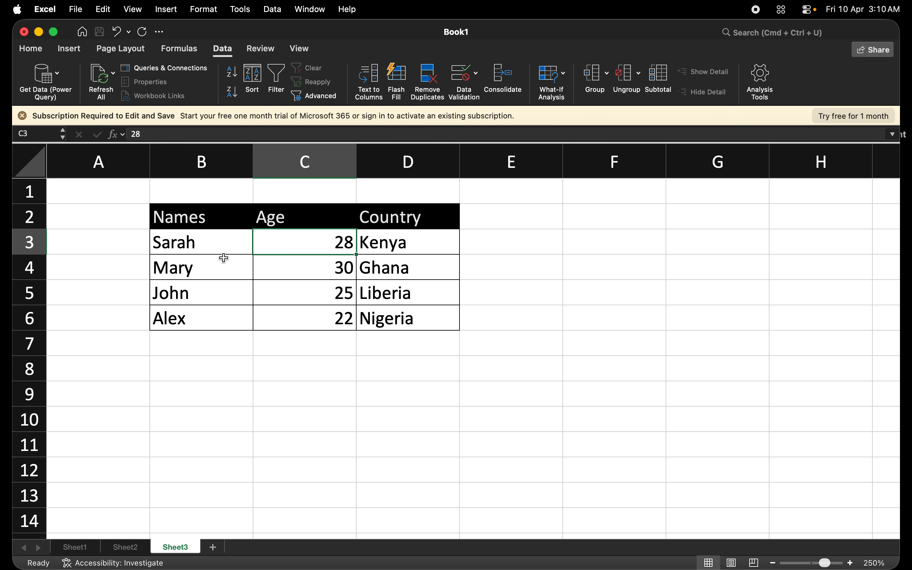
click(204, 248)
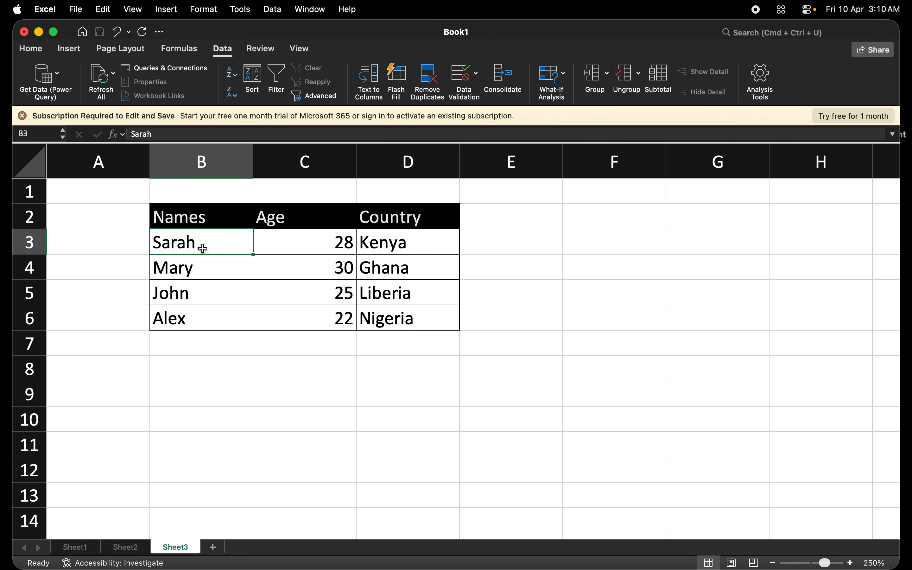
click(203, 218)
key(shift+Down)
key(shift+Down)
key(shift+Down)
key(shift+Down)
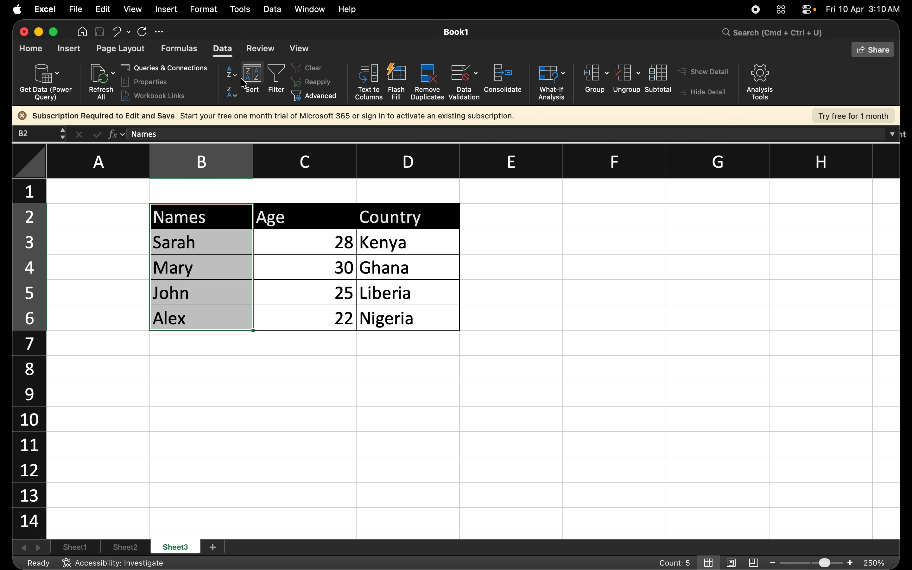
click(232, 72)
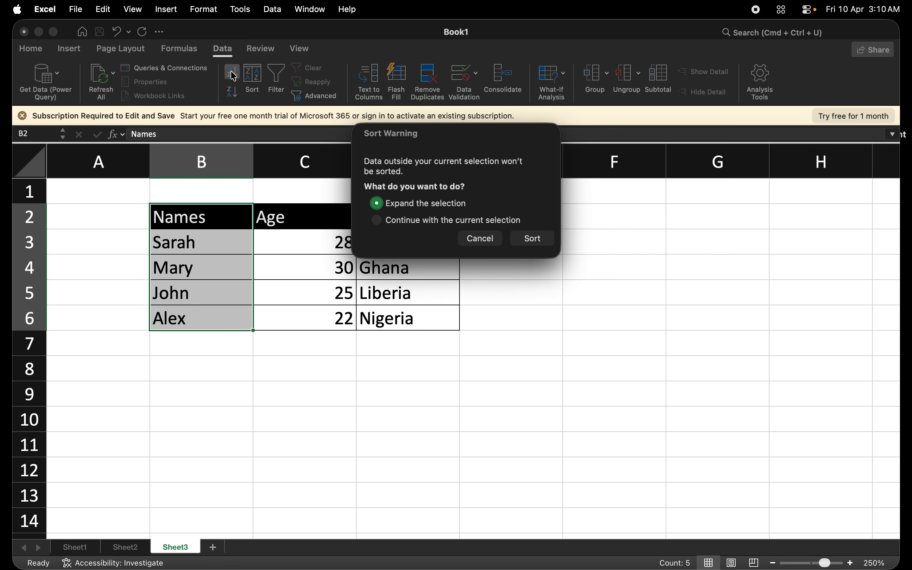
click(533, 238)
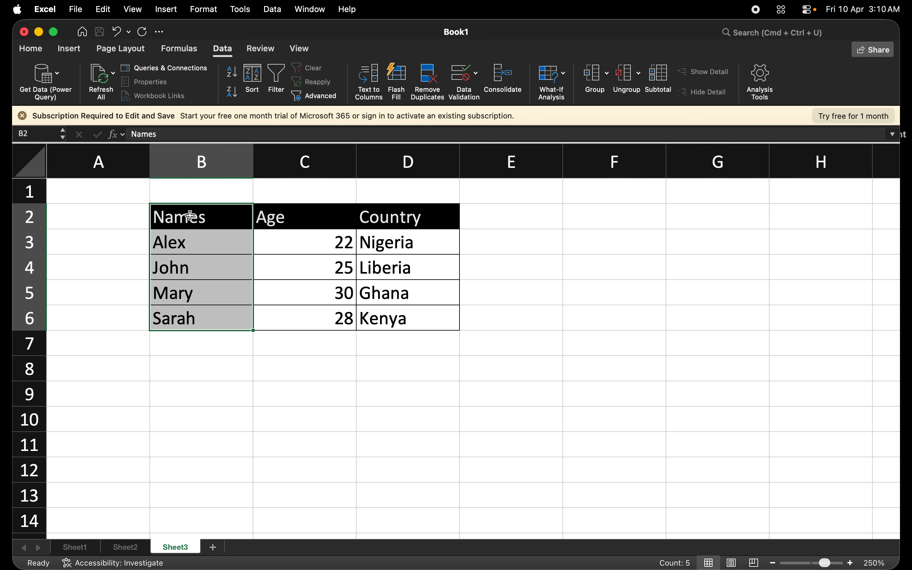
- Sort the Names column B2:B6 from Z to A, continuing with the current selection only
click(194, 260)
click(184, 215)
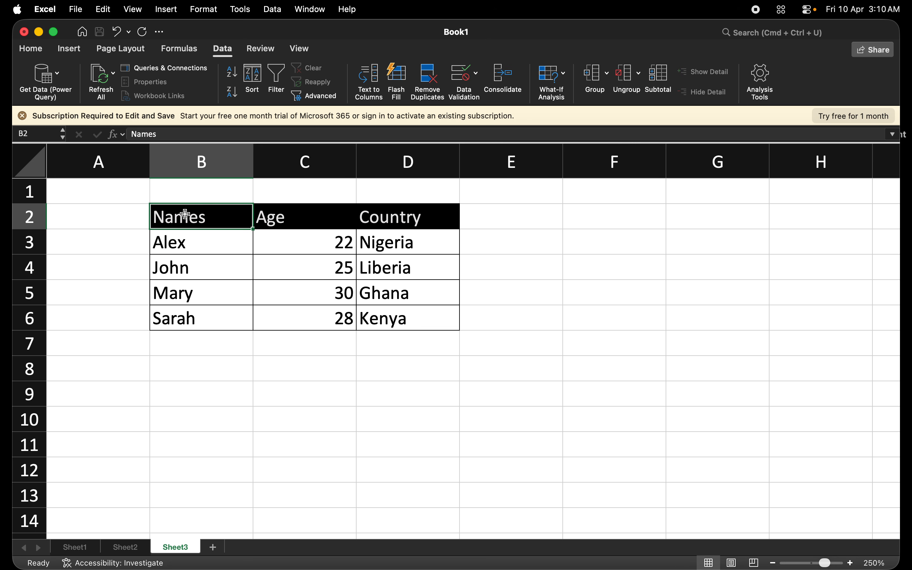
key(shift+Down)
key(shift+Down)
key(shift+Down)
key(shift+Down)
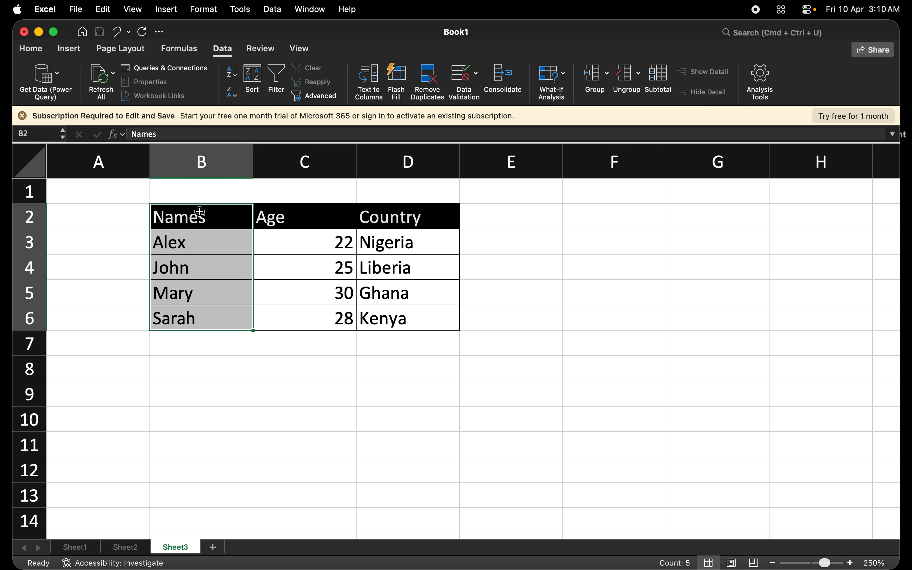
click(234, 93)
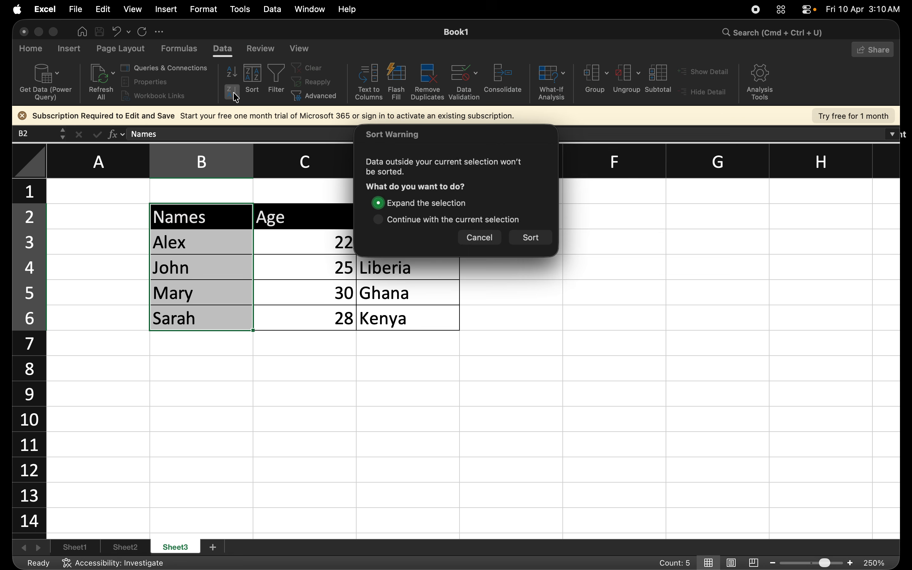
click(394, 222)
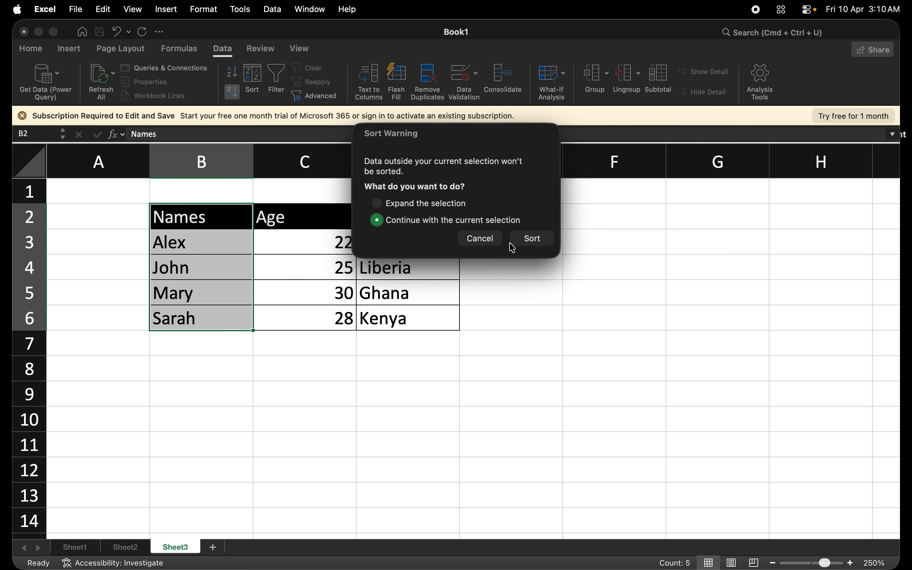
click(532, 243)
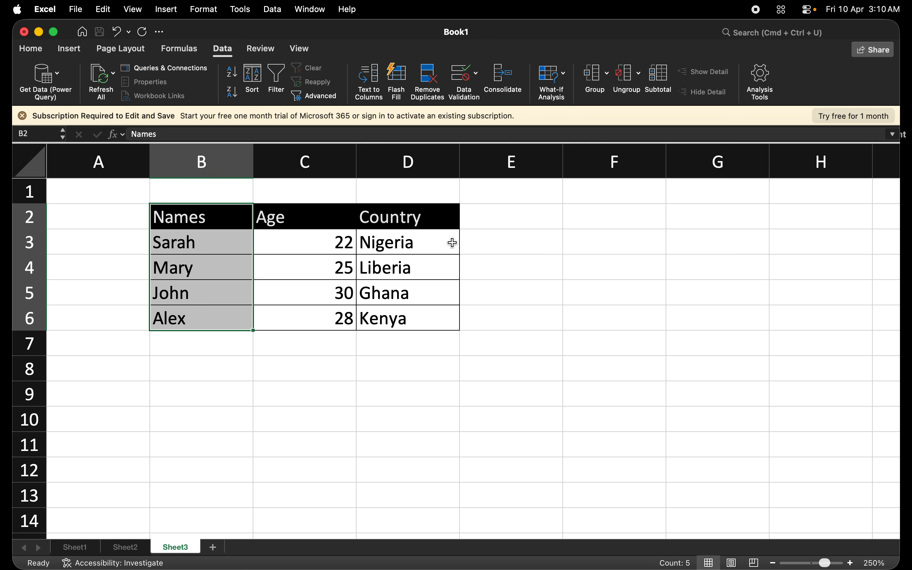
click(209, 245)
click(197, 217)
key(shift+Down)
key(shift+Down)
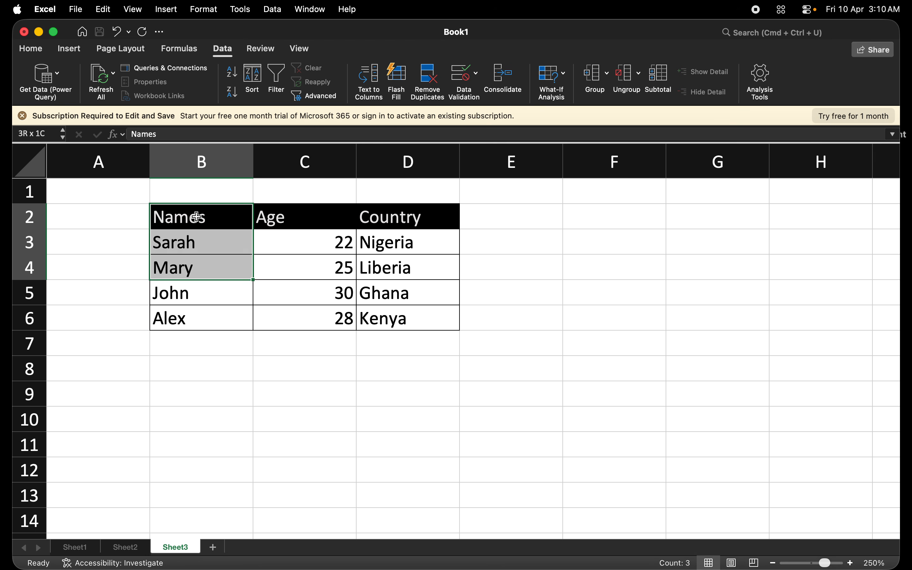
key(shift+Down)
key(shift+Down)
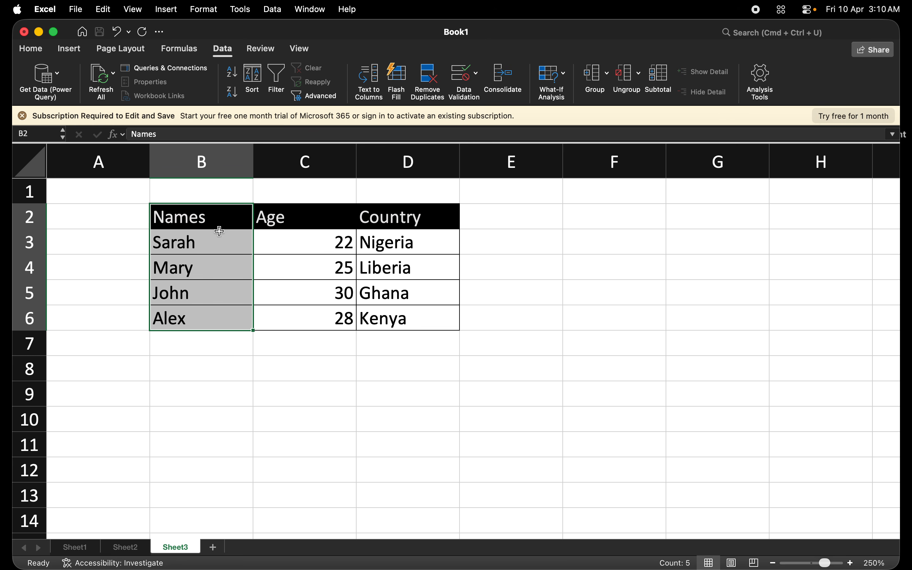
click(297, 217)
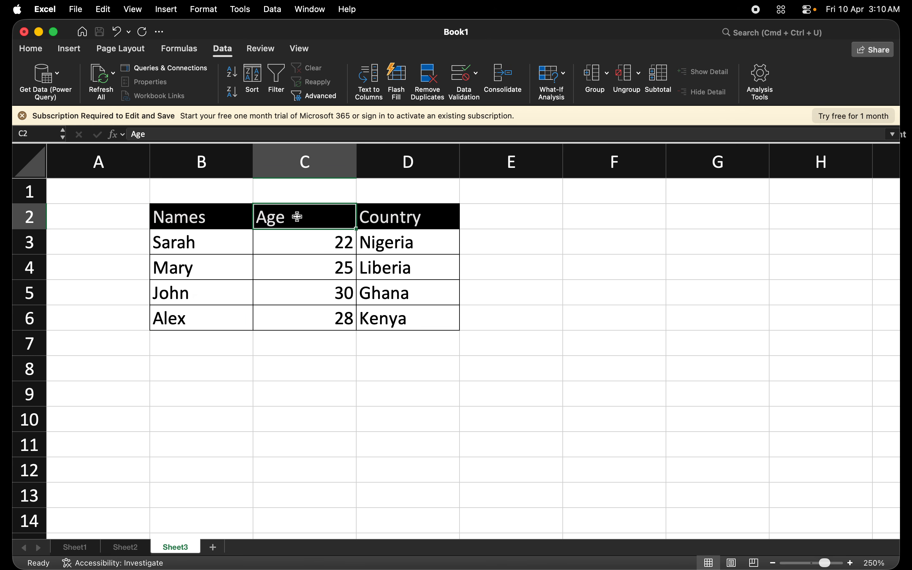
- Sort the ages in C3:C6 in ascending order and again in descending order, expanding the selection both times
double_click(297, 217)
double_click(296, 217)
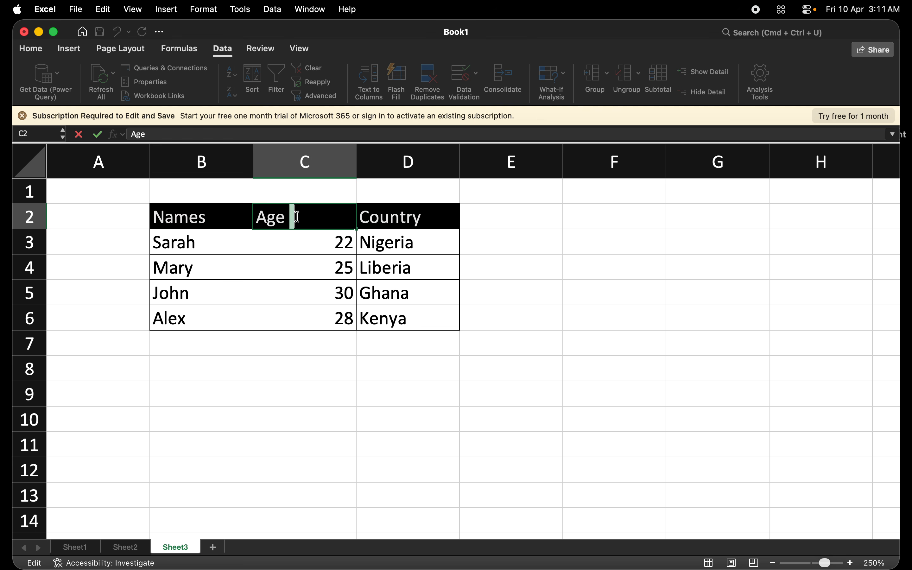
click(329, 245)
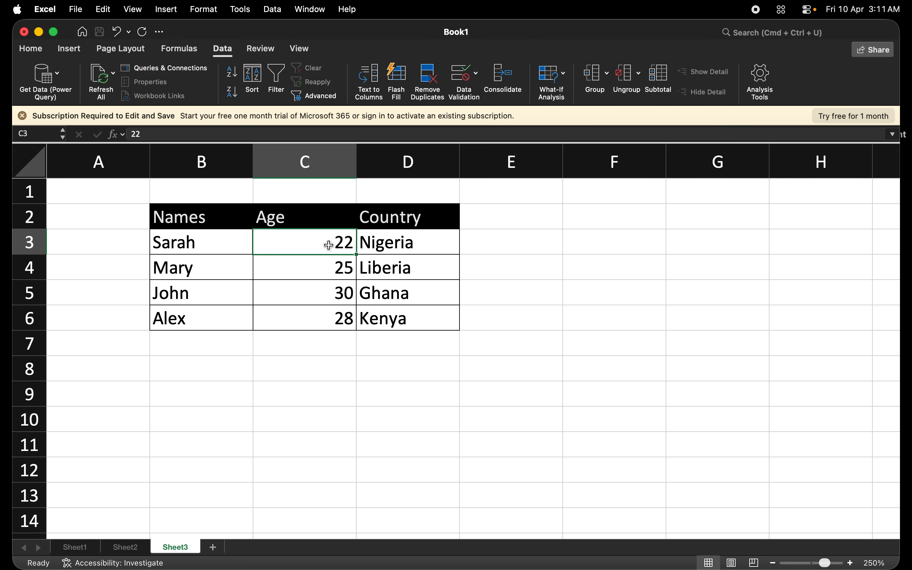
key(shift+Down)
key(shift+Down)
key(shift+Down)
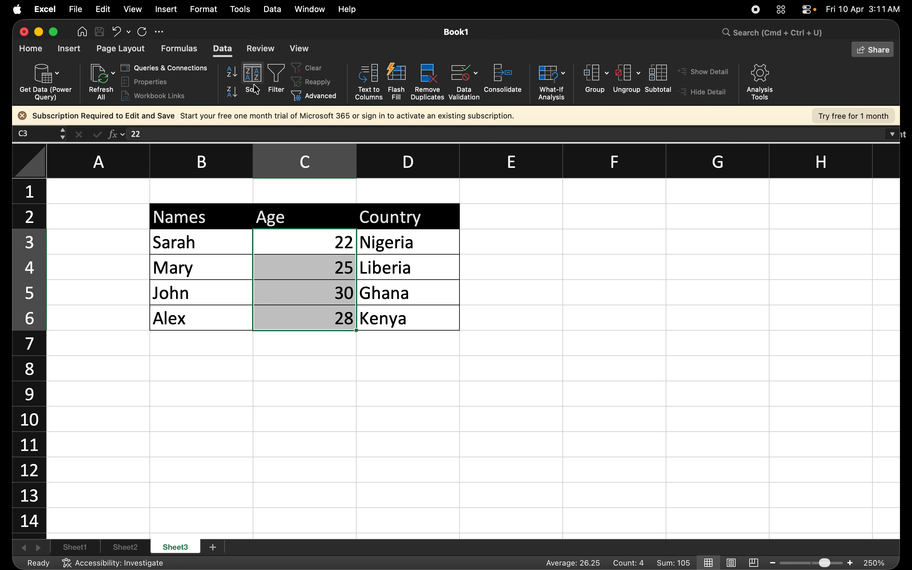
click(237, 77)
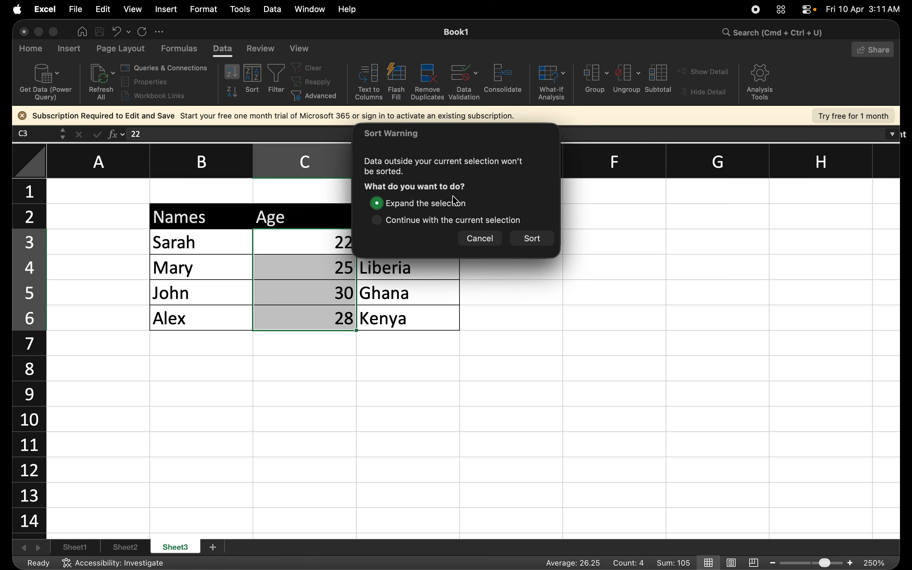
click(531, 240)
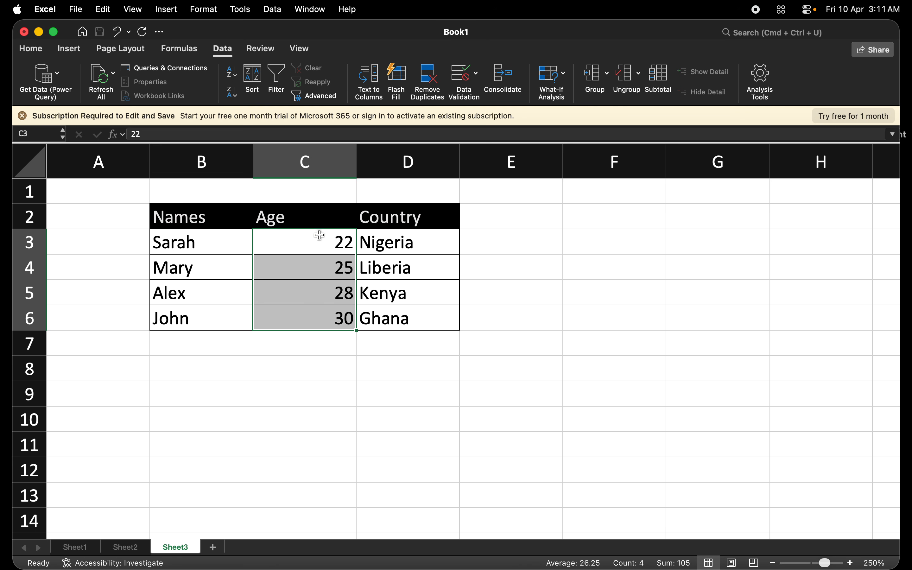
click(233, 94)
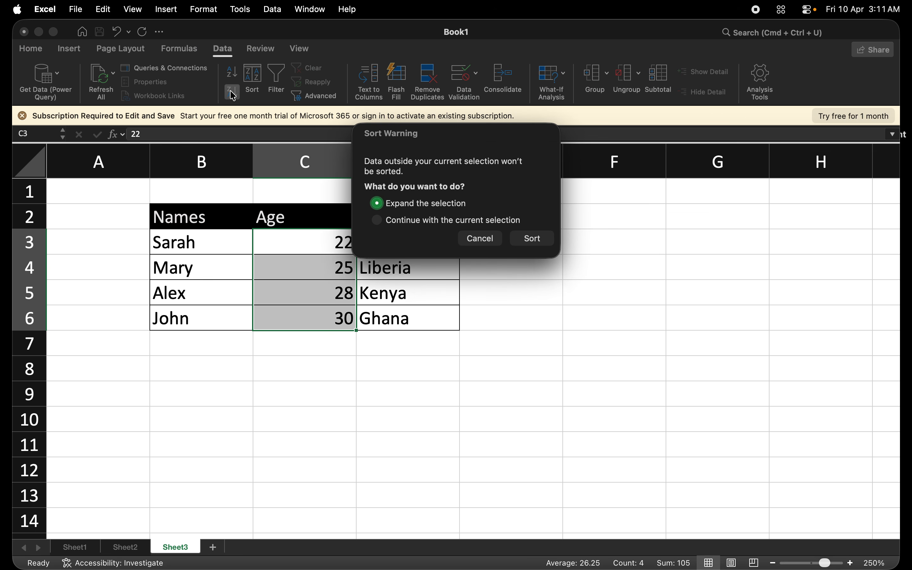
click(533, 238)
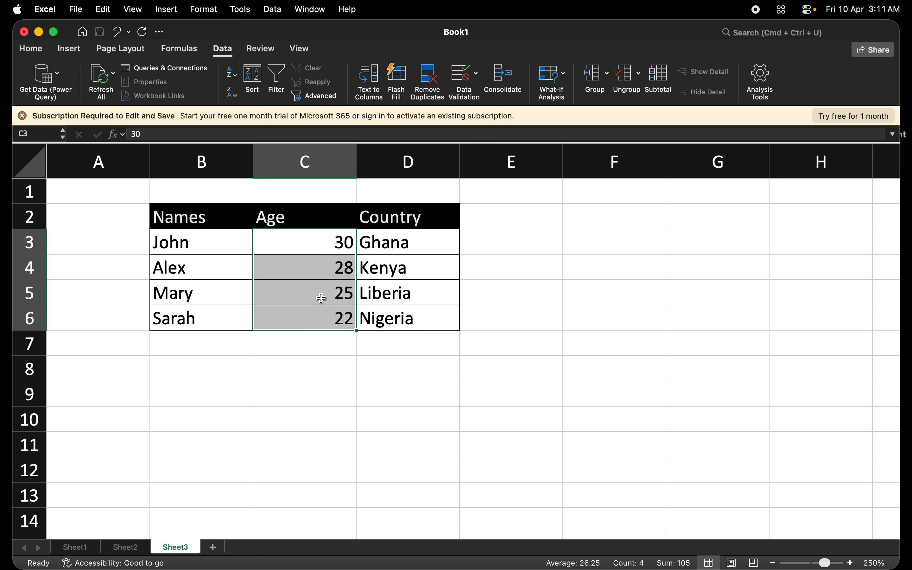
- Sort the ages in C3:C6 ascending with the current selection only, and repeat the ascending sort with the selection expanded
click(231, 73)
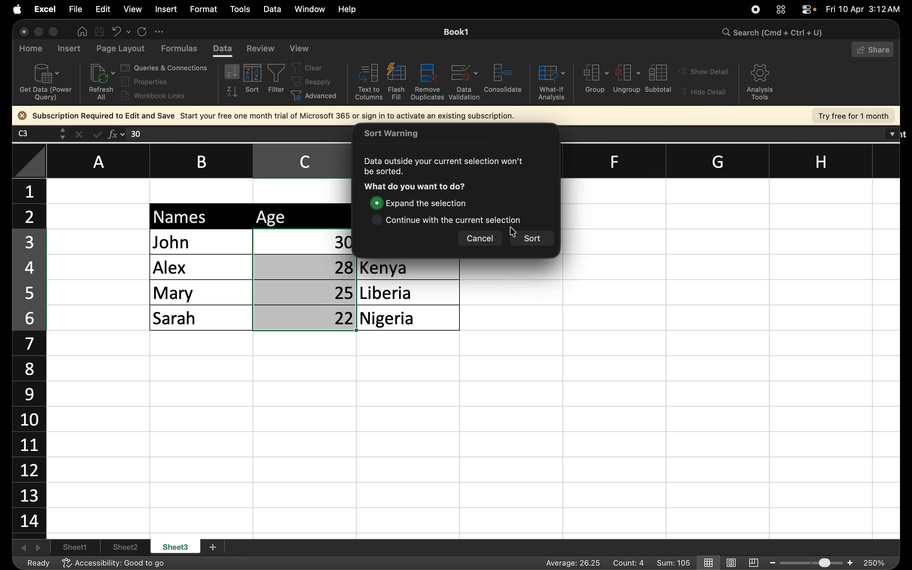
click(469, 218)
click(531, 238)
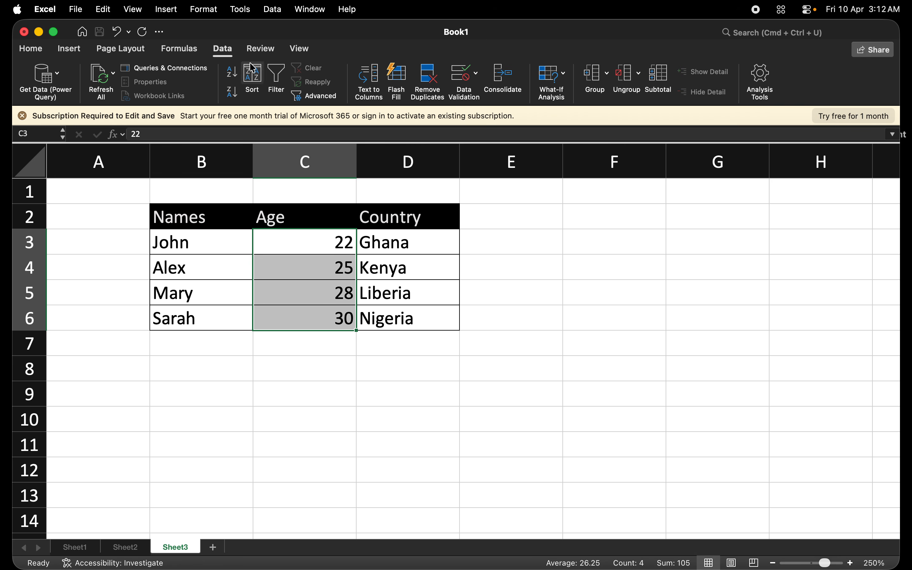
click(232, 72)
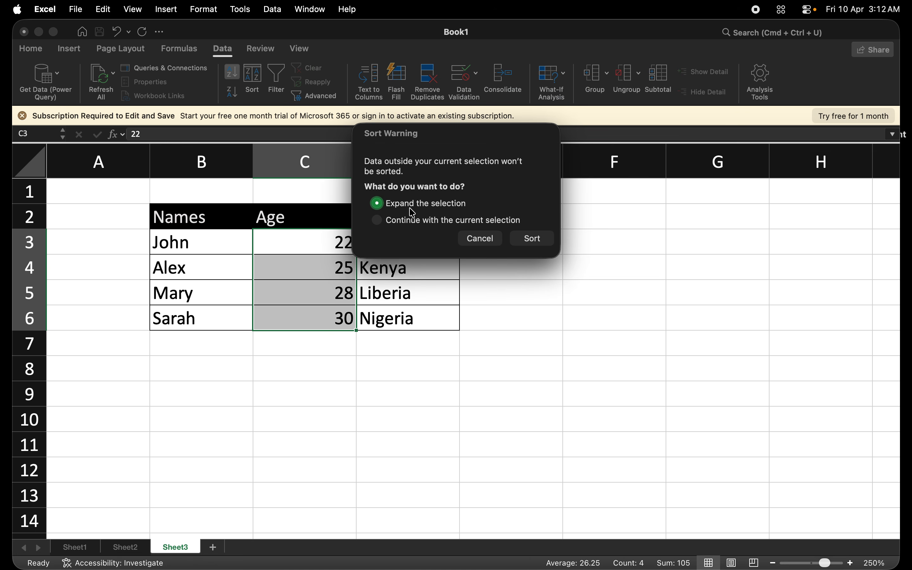
click(534, 241)
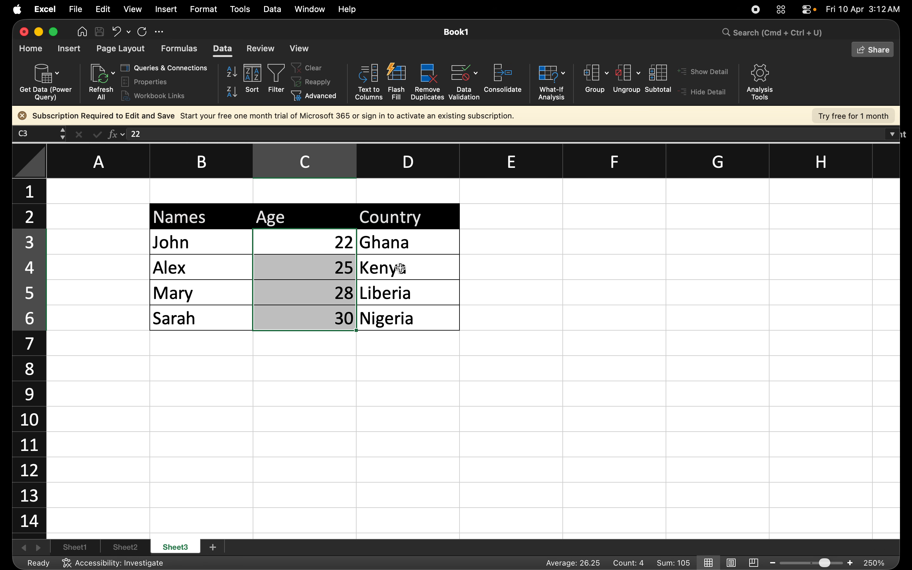
- Sort the countries in D3:D6 from Z to A, expanding the selection to include the name and age columns
click(383, 242)
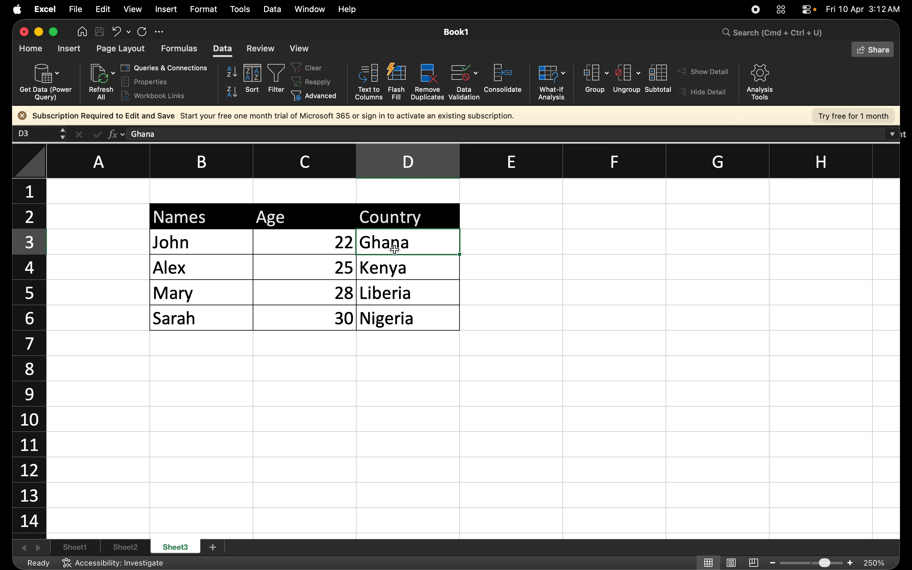
key(shift+Down)
key(shift+Down)
key(shift+Down)
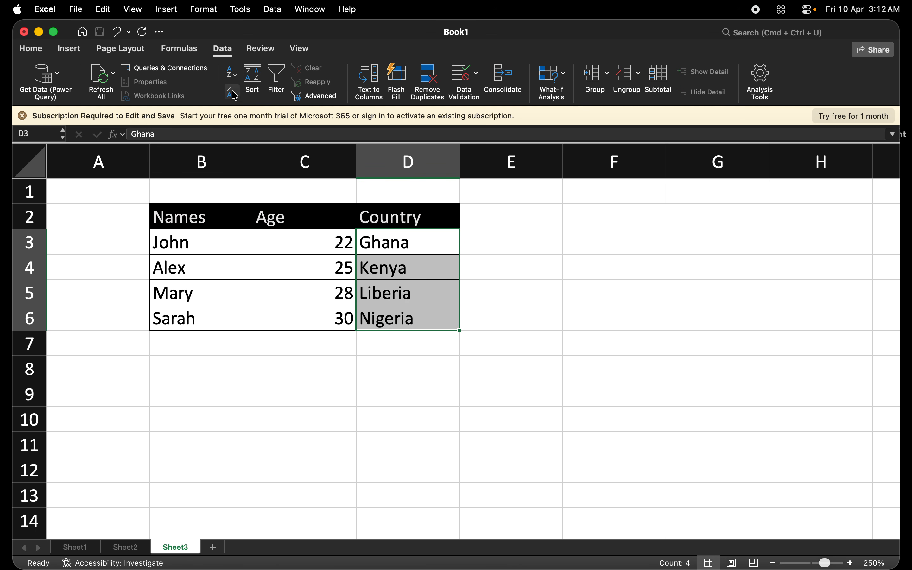
click(243, 97)
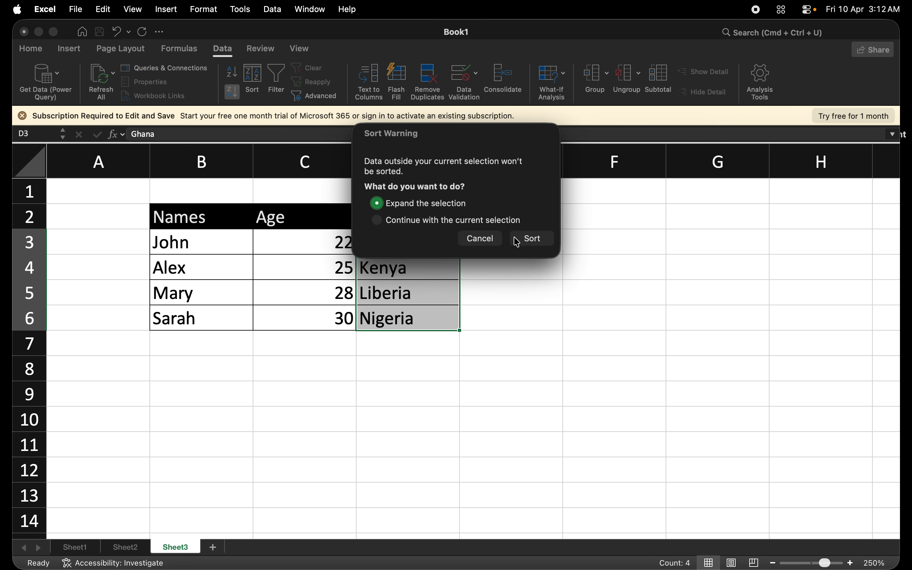
click(533, 238)
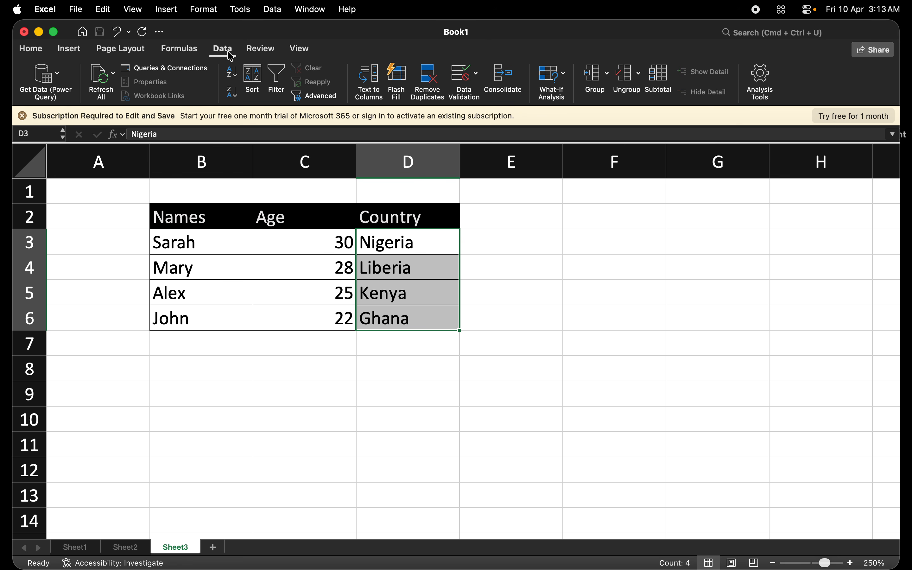
- Add a filter to the country cells D3:D6 and deselect all items in its list
click(278, 83)
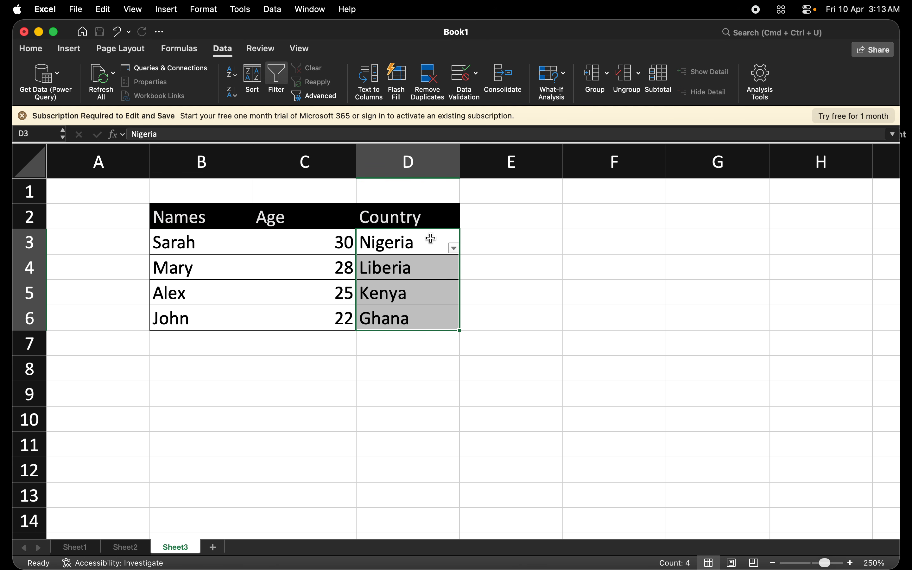
click(454, 249)
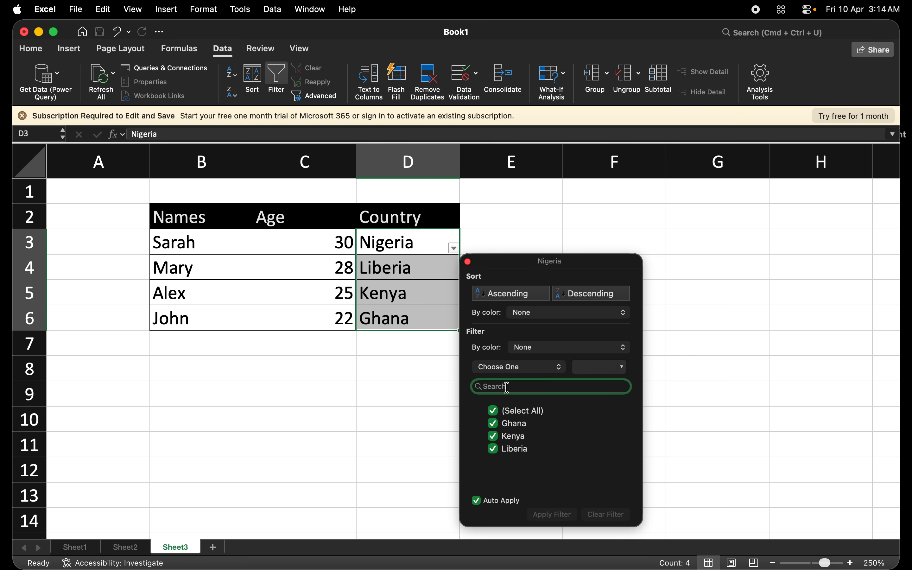
click(494, 411)
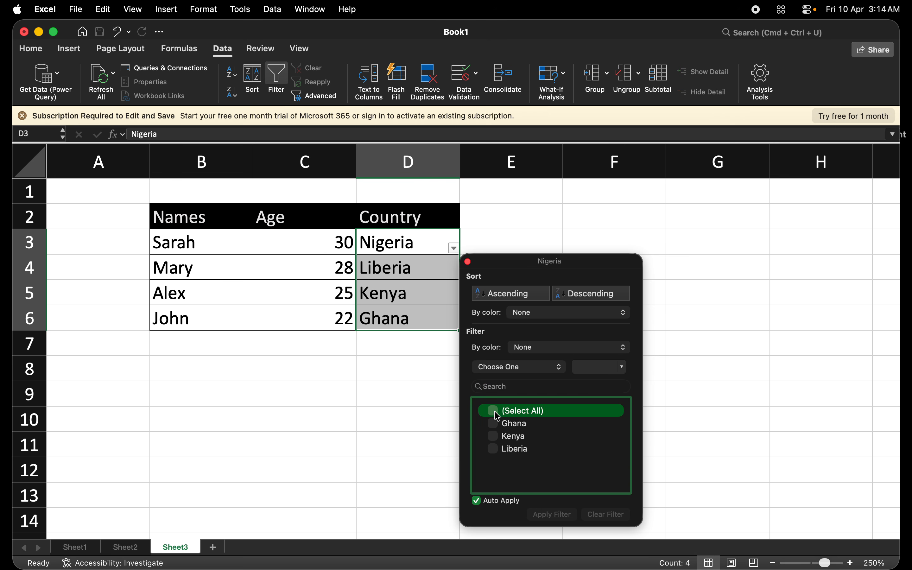
- Try searching the country filter's list for Nigeria, and clear the search text
click(508, 384)
text(Nigeria)
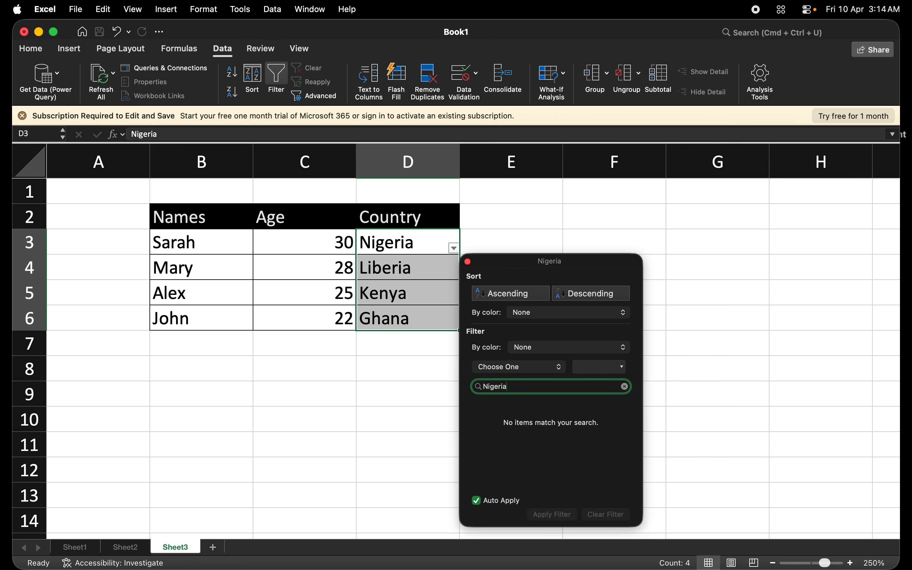
key(BackSpace)
key(BackSpace)
key(BackSpace)
key(BackSpace)
key(BackSpace)
key(BackSpace)
key(BackSpace)
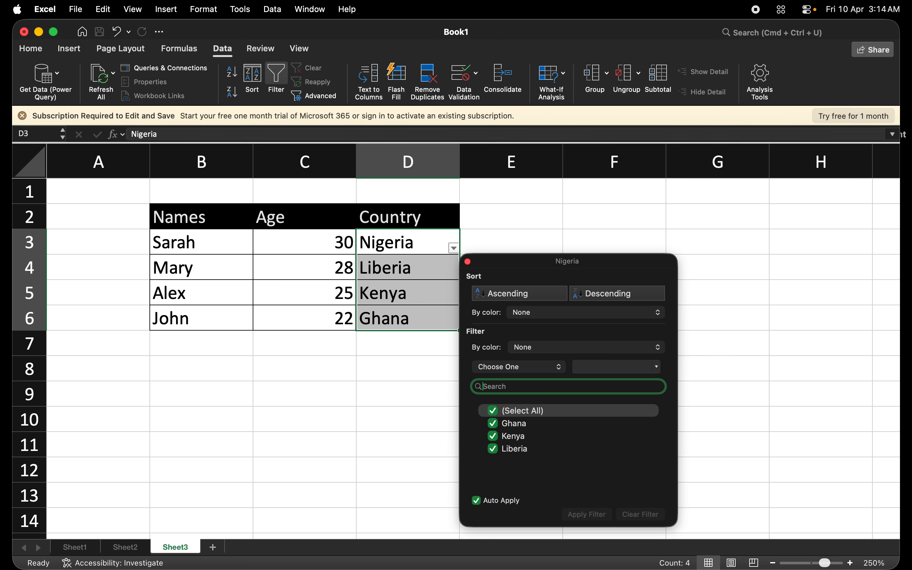
- Exclude Liberia, Kenya and Ghana from the country filter one at a time, and select all items again
click(494, 449)
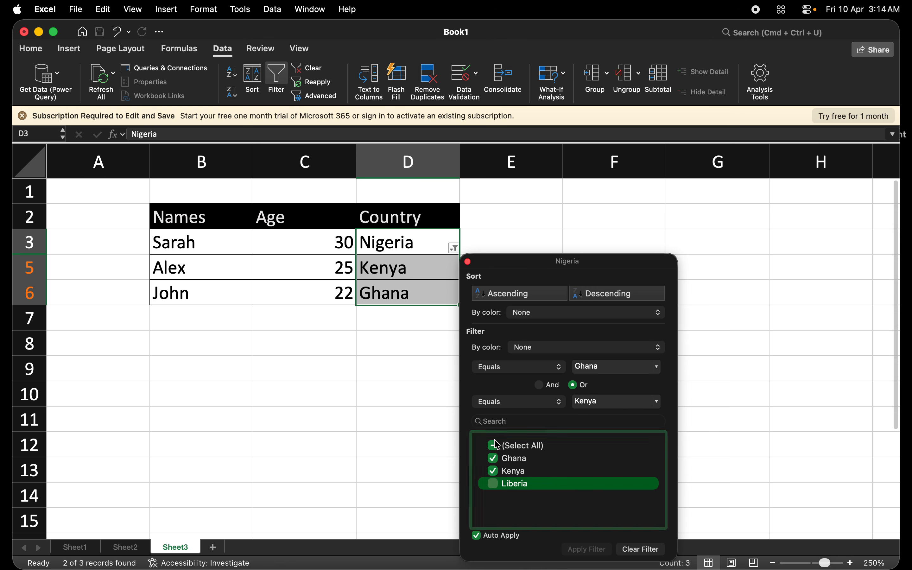
click(493, 471)
click(494, 459)
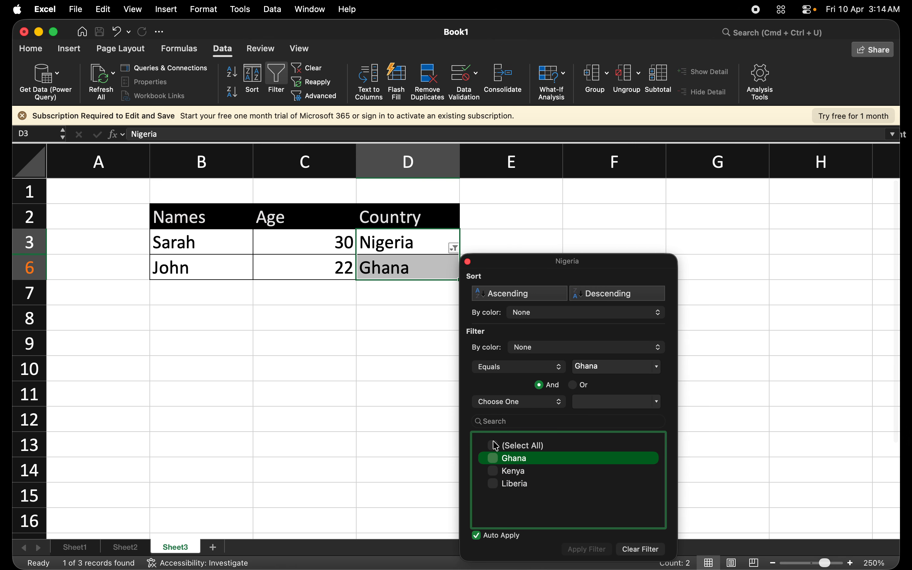
click(494, 445)
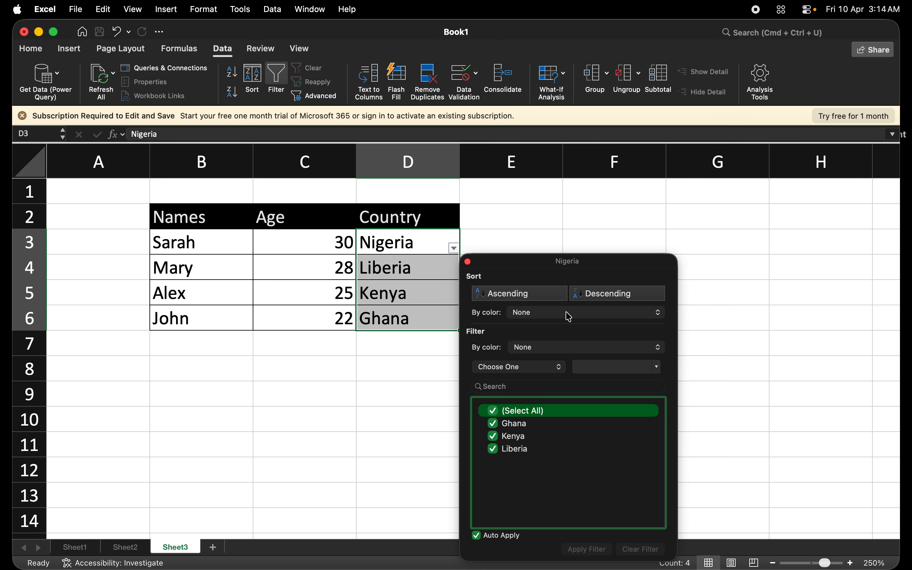
- Move the filter window off the country column and view the available comparison conditions without choosing one
drag(548, 267, 193, 156)
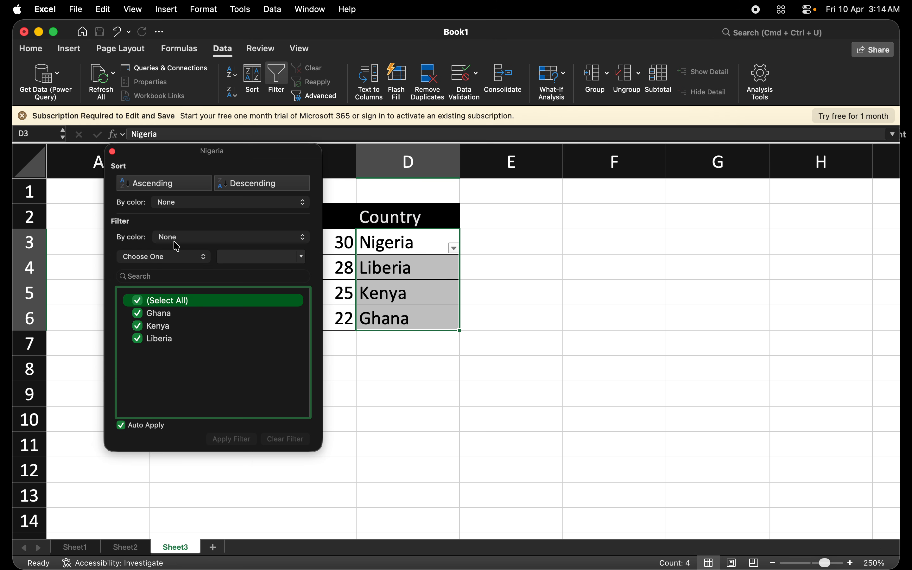
click(170, 259)
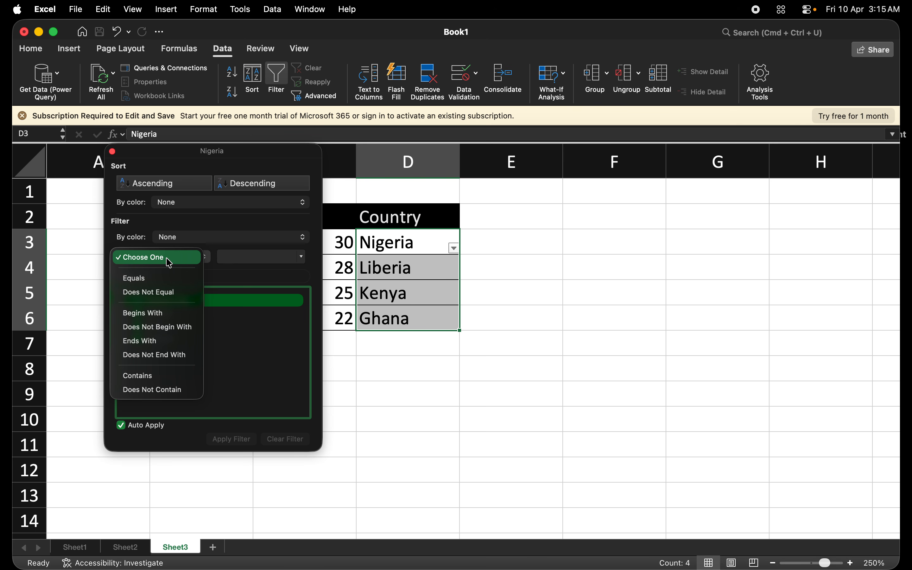
click(249, 318)
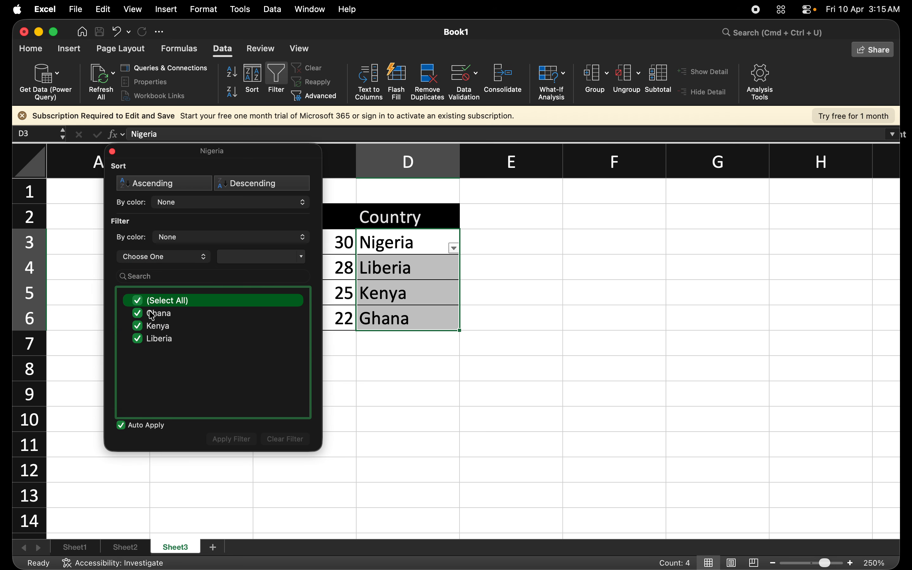
- Try entering liberia as the filter's condition value without choosing a comparison, and clear the value
click(237, 255)
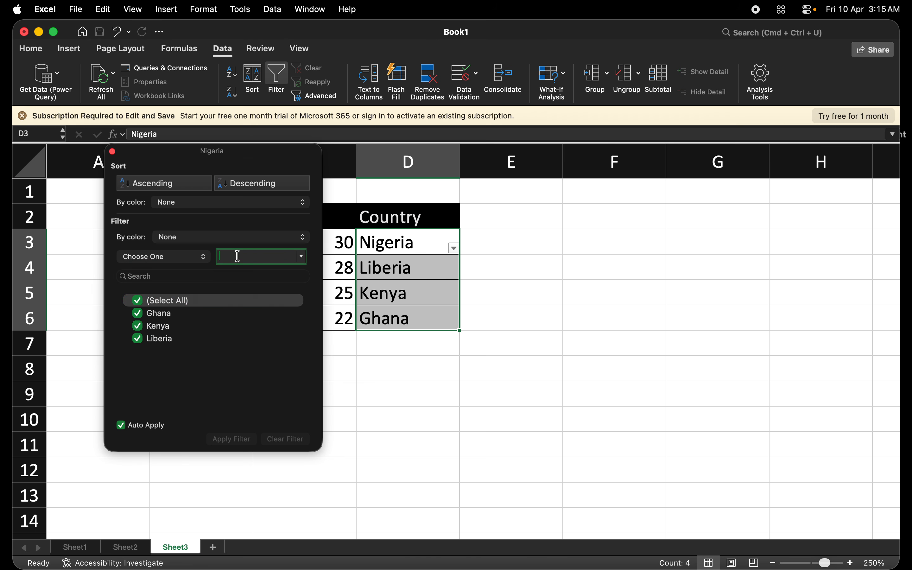
text(liberia)
key(Return)
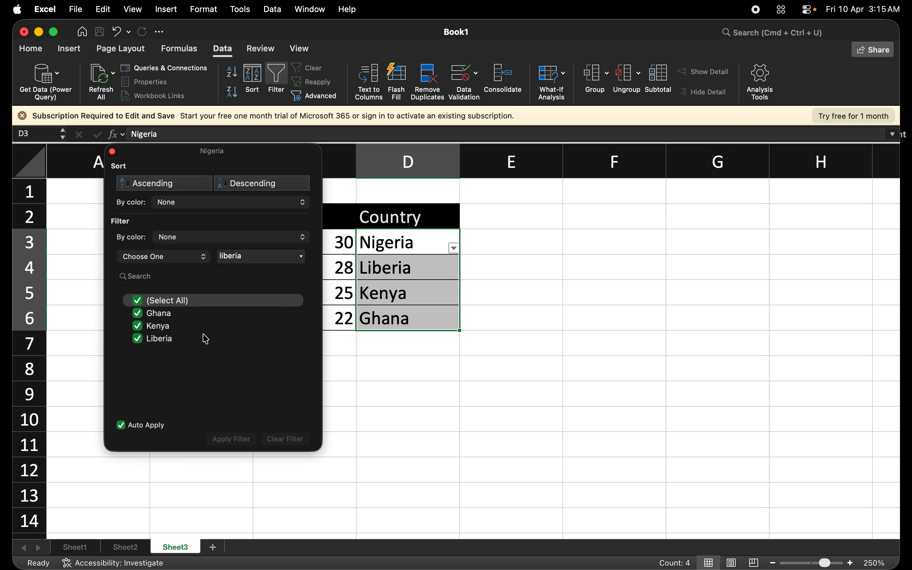
click(249, 262)
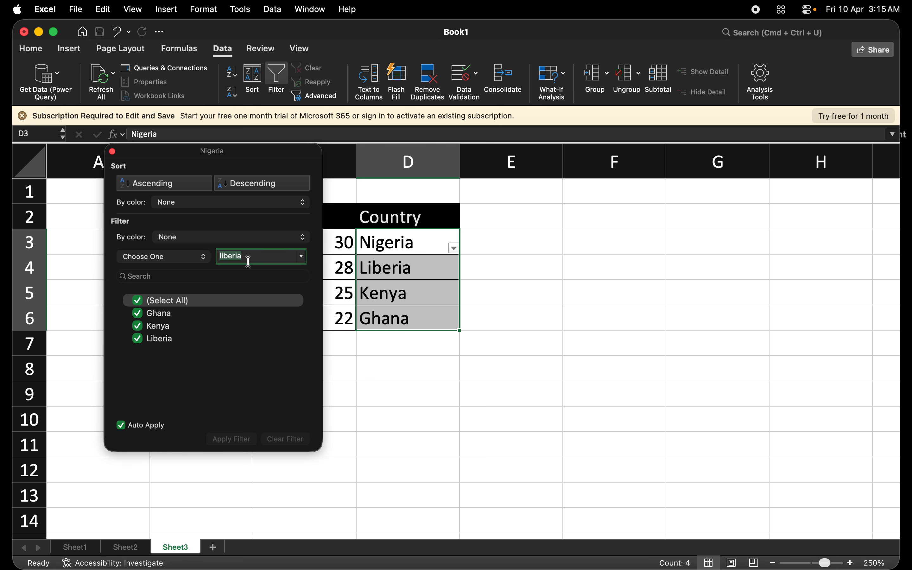
key(BackSpace)
- Deselect all items in the country filter and try Liberia as its condition value
click(138, 302)
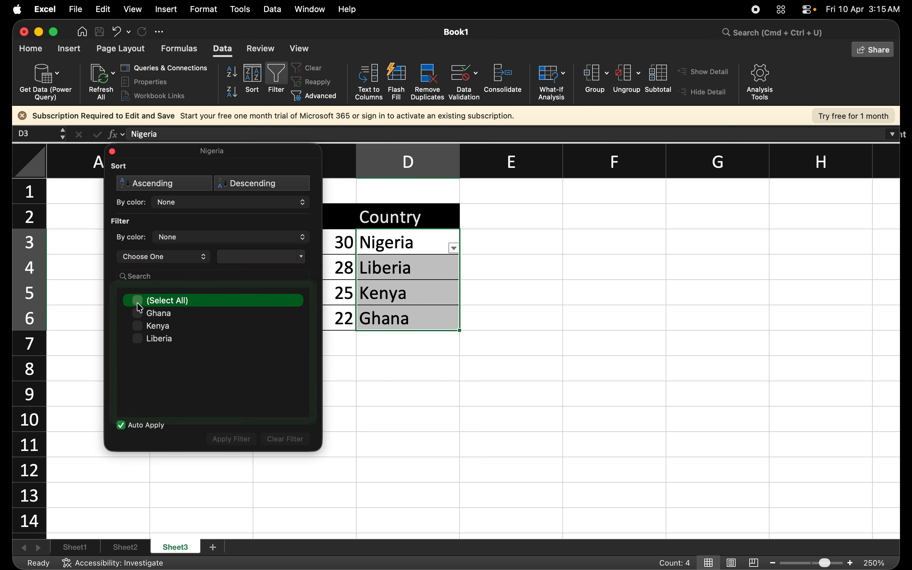
click(241, 256)
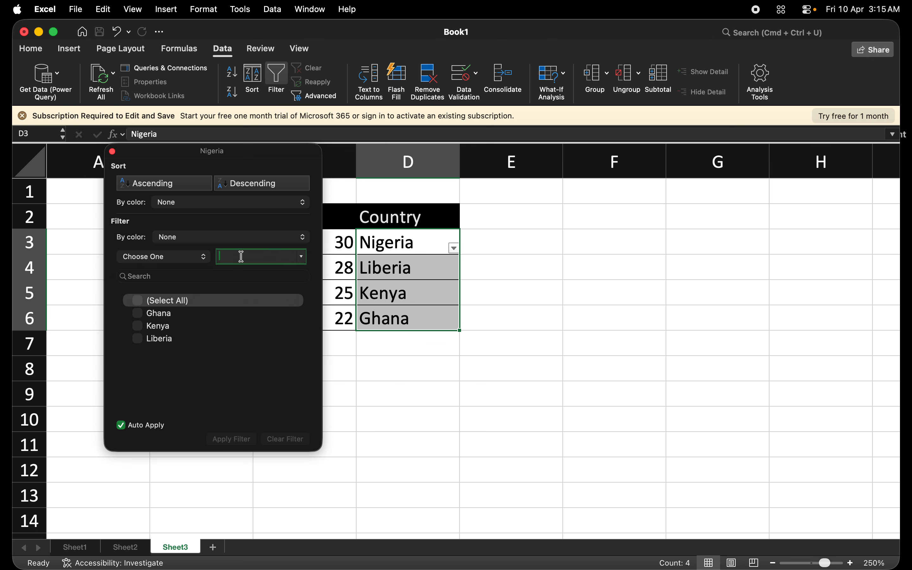
text(Liberia)
key(Tab)
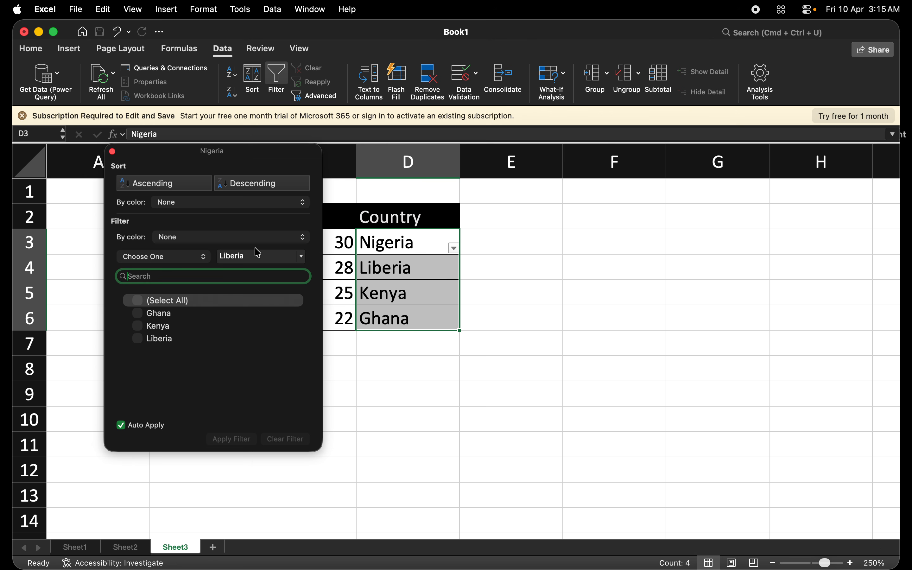
- Clear the condition value and filter the country column by searching the filter's list for Liberia
double_click(255, 257)
key(BackSpace)
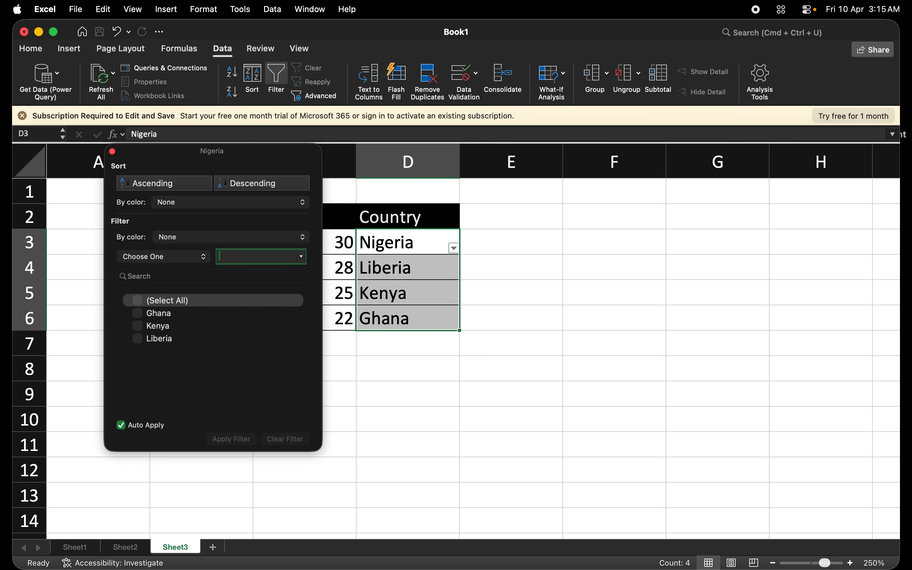
click(184, 273)
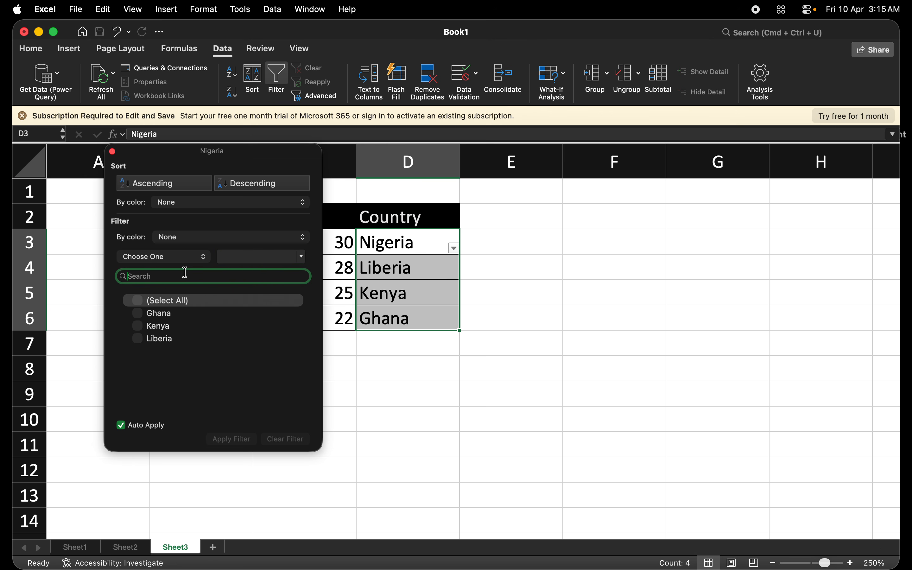
text(Liberia)
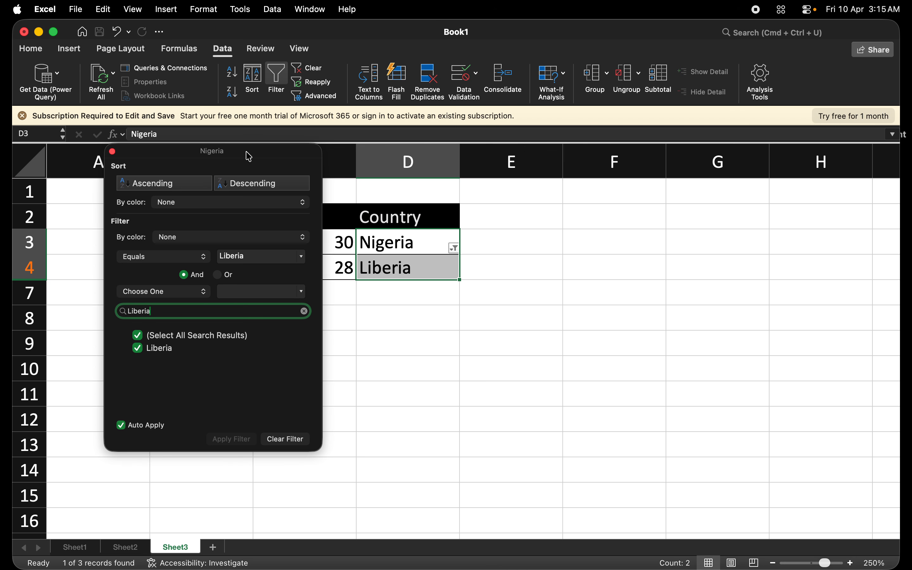
- Close the filter window and undo the Liberia filter along with the filter applied to the country cells
drag(249, 156, 749, 87)
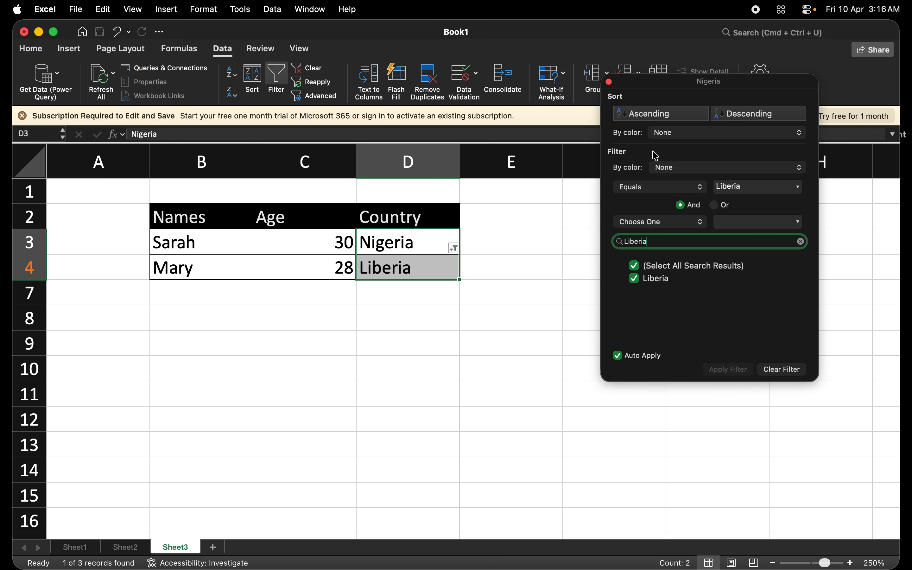
click(610, 83)
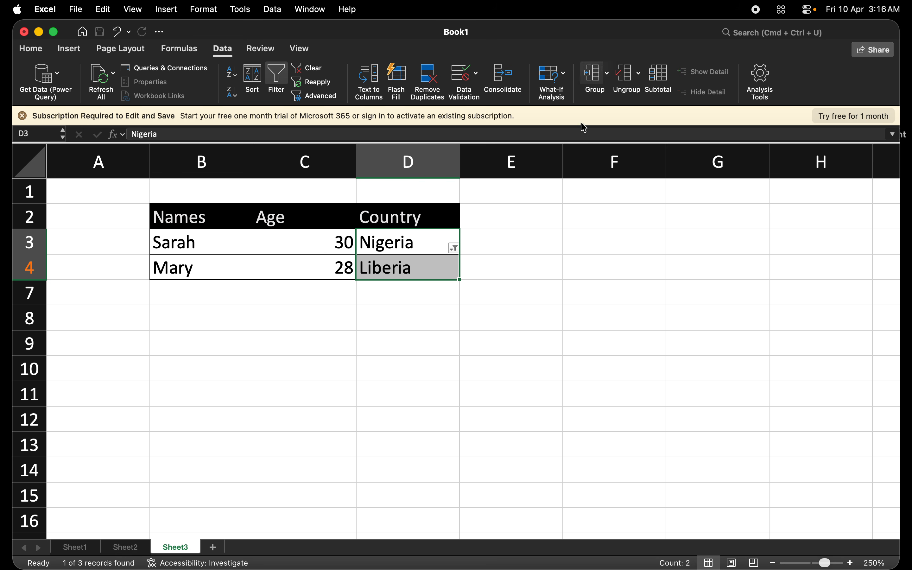
key(super+z)
key(super+z)
key(super+z)
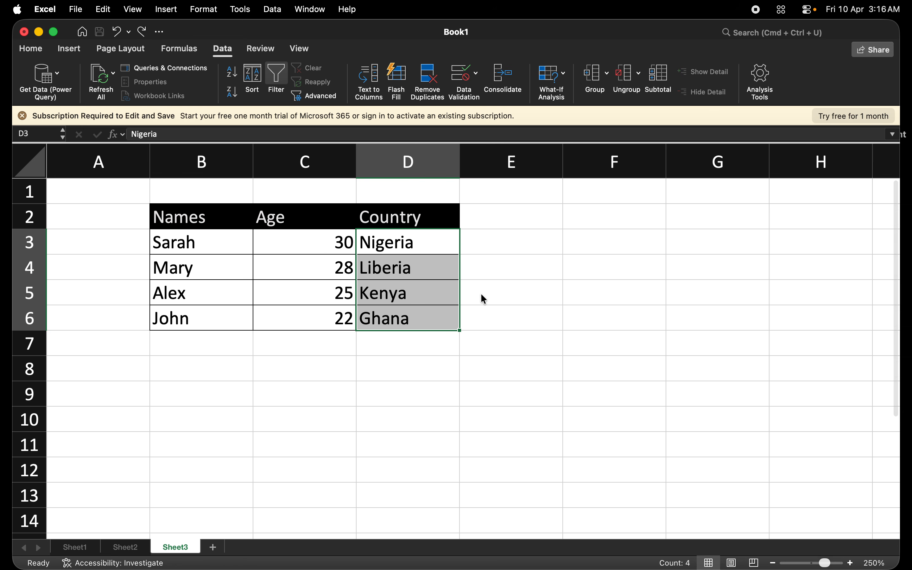
- Turn on filtering for the table from its Country header and open the Country column's filter
click(416, 217)
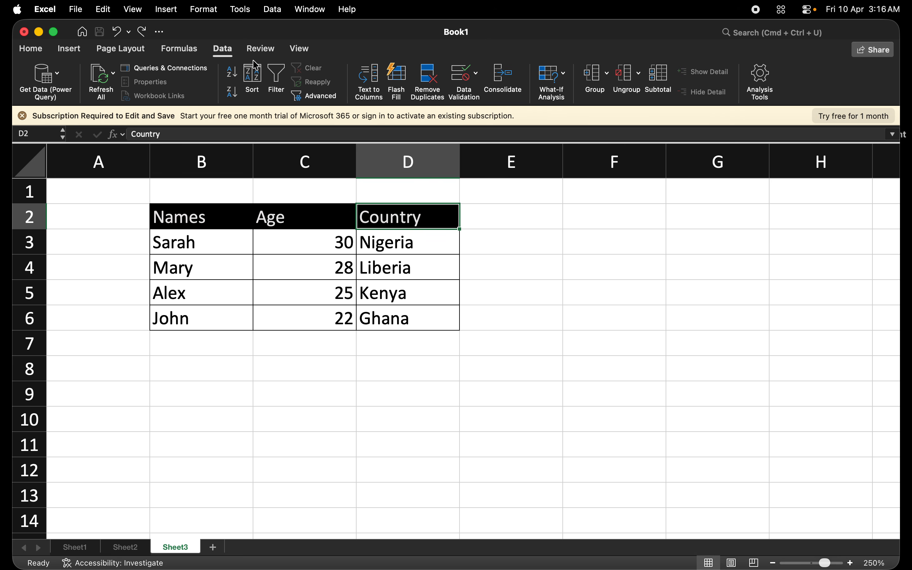
click(279, 88)
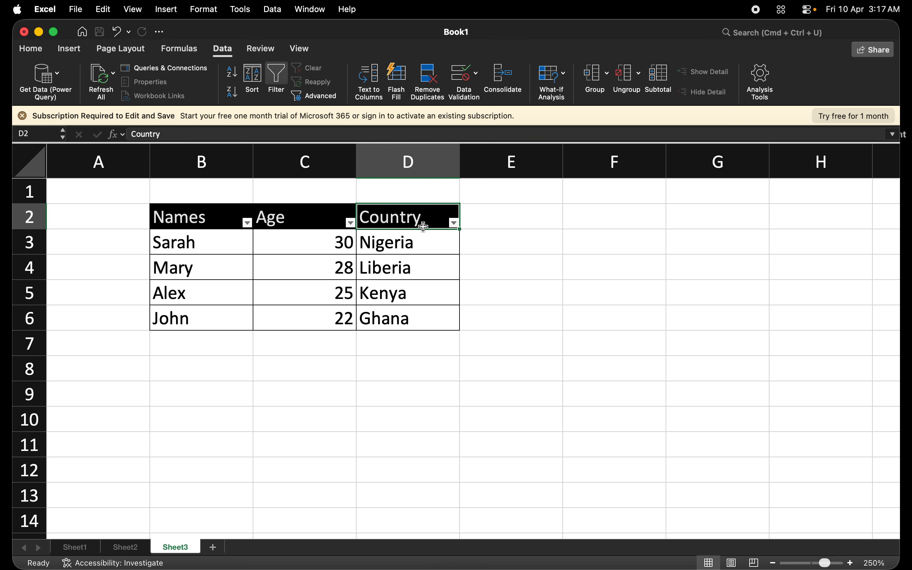
click(455, 224)
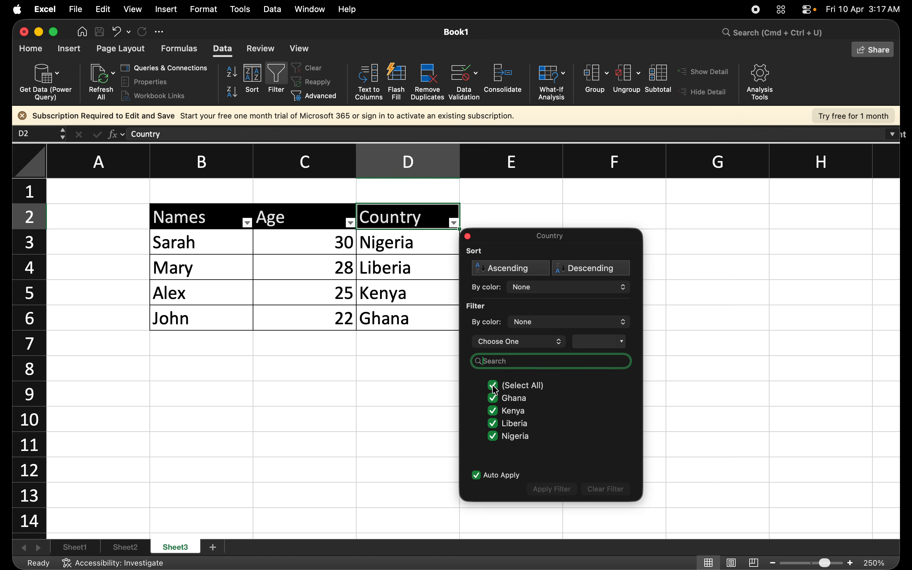
- Deselect all items in the Country filter and try searching its list for liberia in lowercase
click(501, 390)
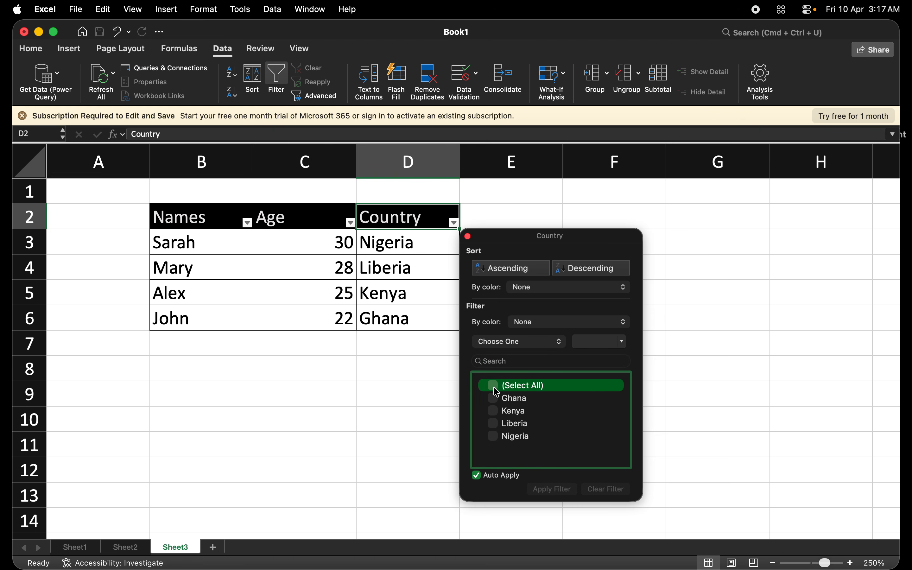
click(517, 362)
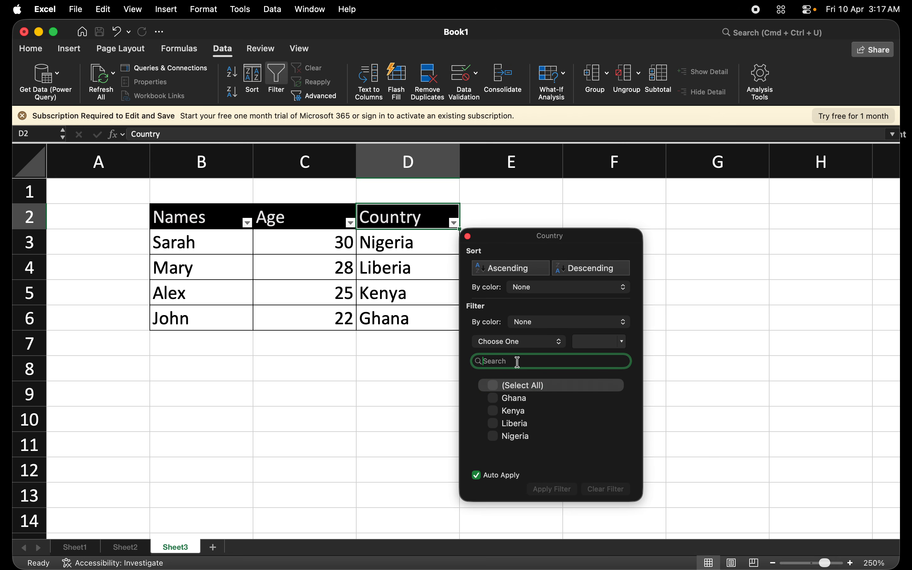
text(liberia)
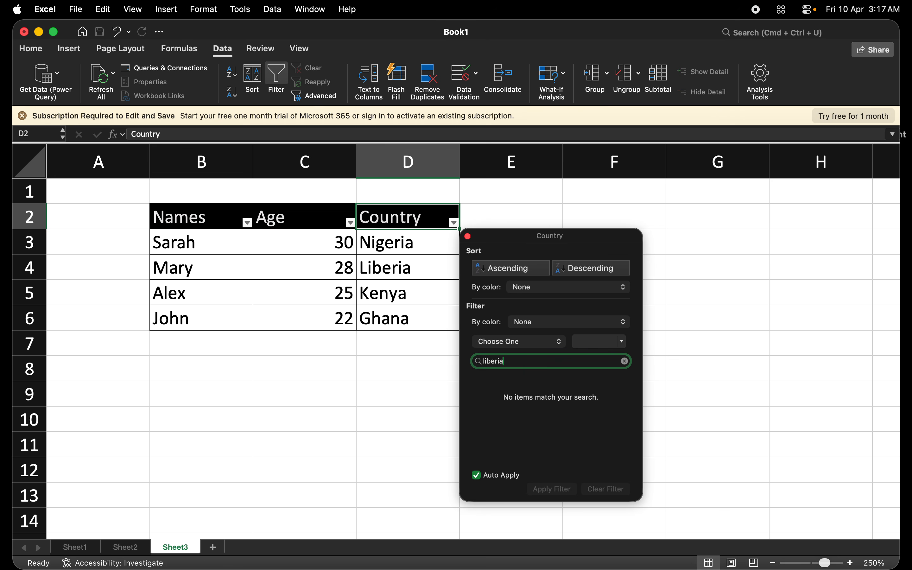
key(Return)
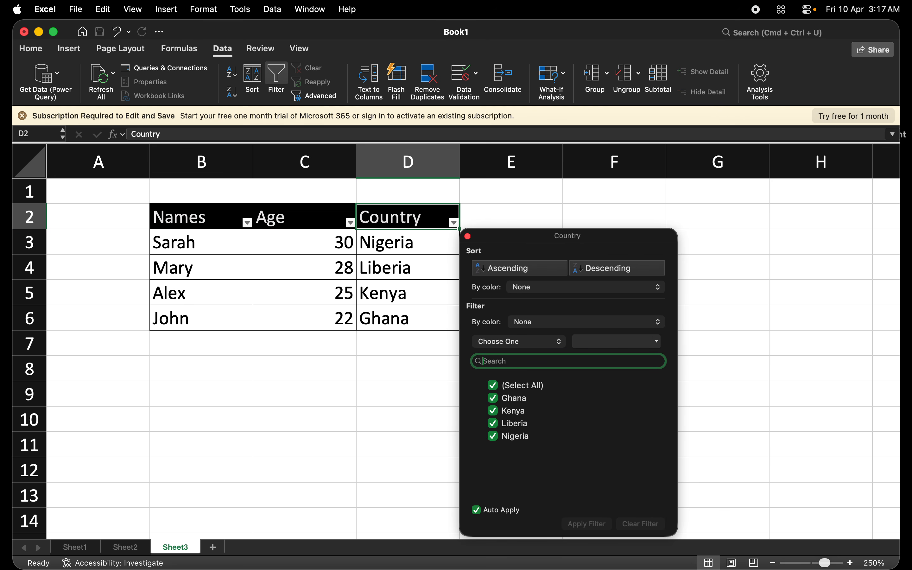
- Filter the Country column by searching for Liberia, move the filter window off the table, and clear the search
text(Liberia)
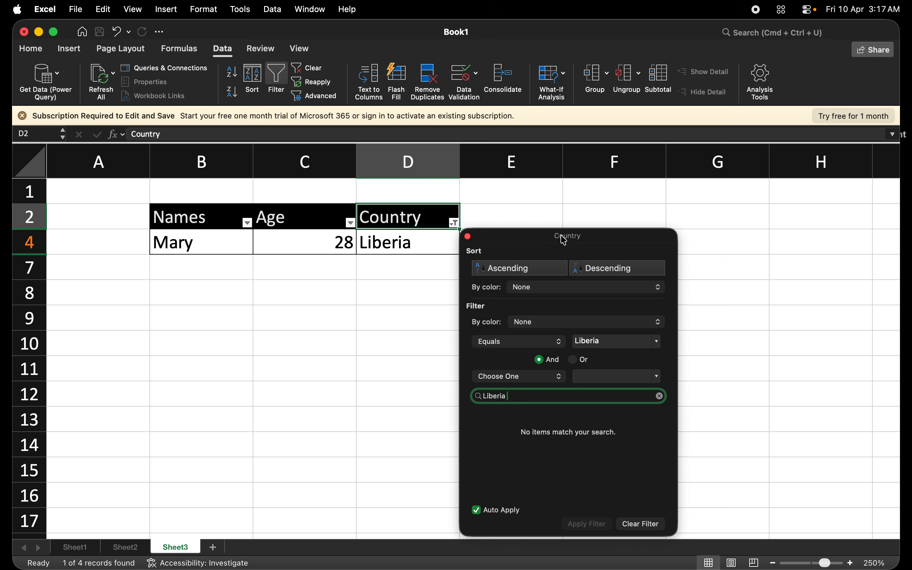
drag(565, 240, 672, 187)
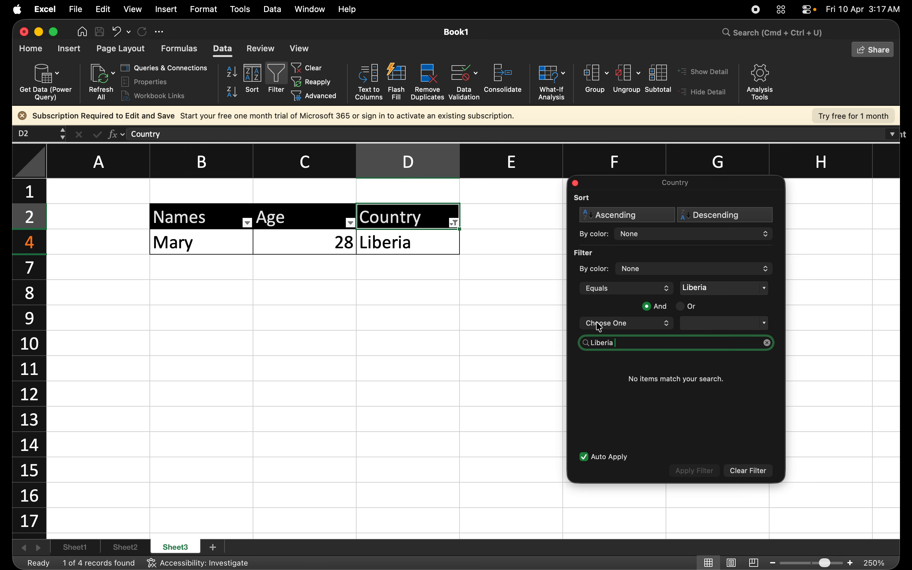
key(BackSpace)
key(BackSpace)
key(BackSpace)
key(BackSpace)
key(BackSpace)
key(BackSpace)
key(BackSpace)
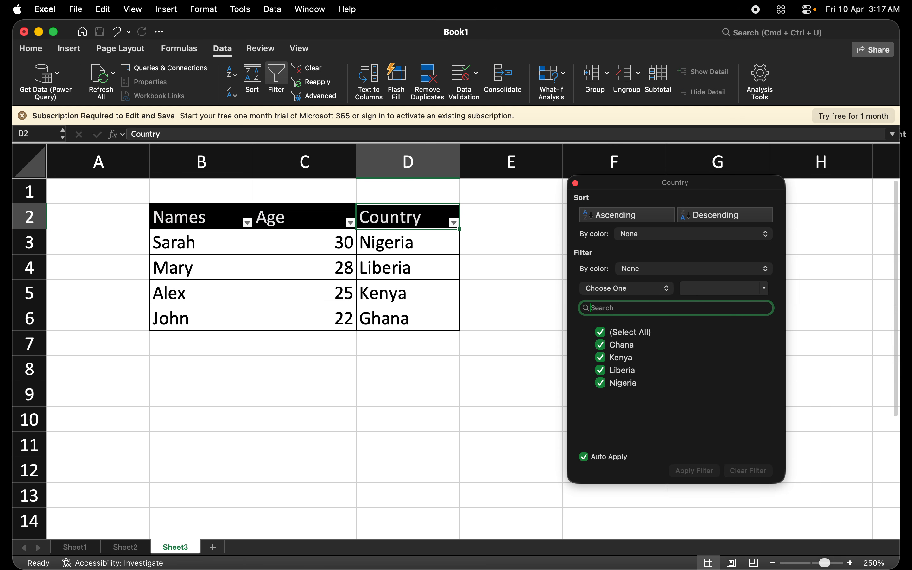
- Filter the Country column by searching the filter's list for Nigeria
text(Nui)
key(BackSpace)
key(BackSpace)
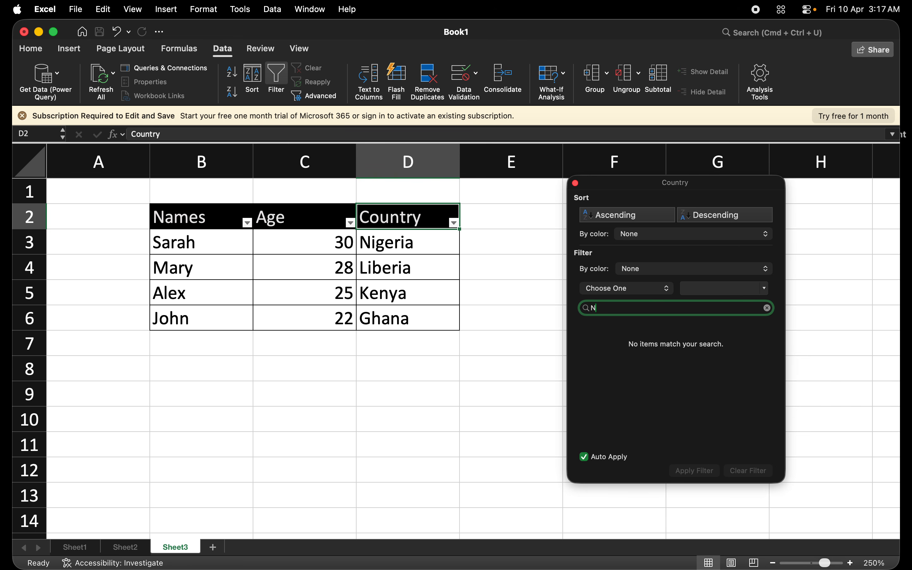
text(igeria)
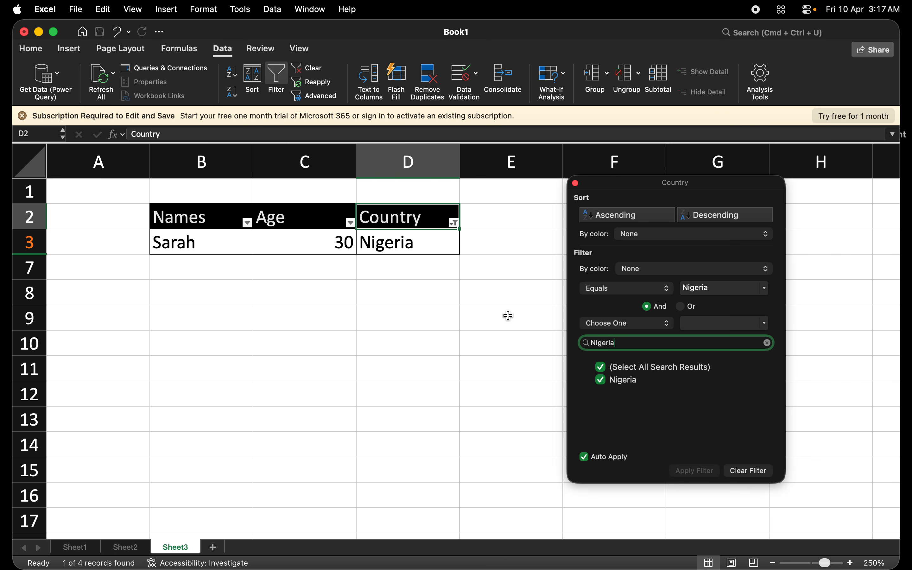
- Replace the Country filter's search term with Ghana
key(BackSpace)
key(BackSpace)
key(BackSpace)
key(BackSpace)
key(BackSpace)
key(BackSpace)
key(BackSpace)
text(Ghana)
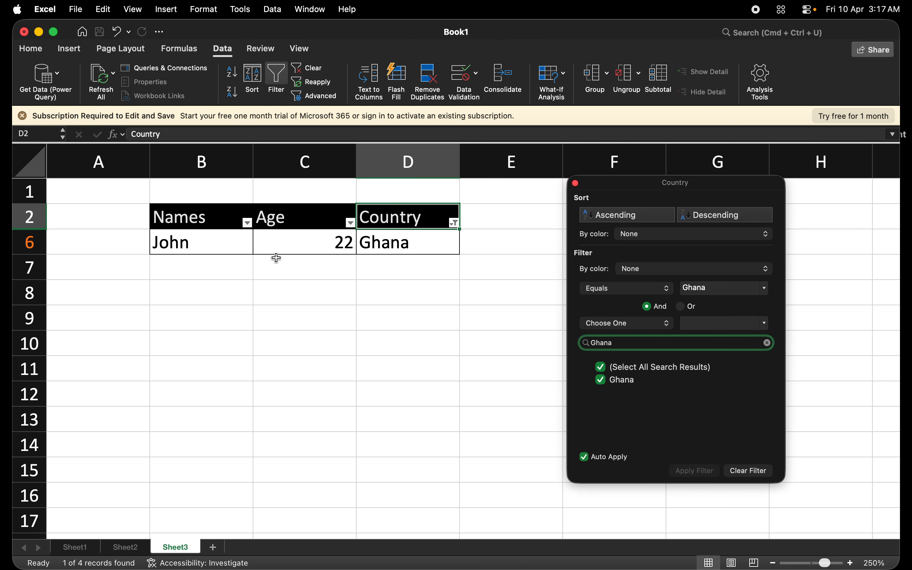
- Clear the Country filter's search so all rows show, and close the filter window
key(BackSpace)
key(BackSpace)
key(BackSpace)
key(BackSpace)
key(BackSpace)
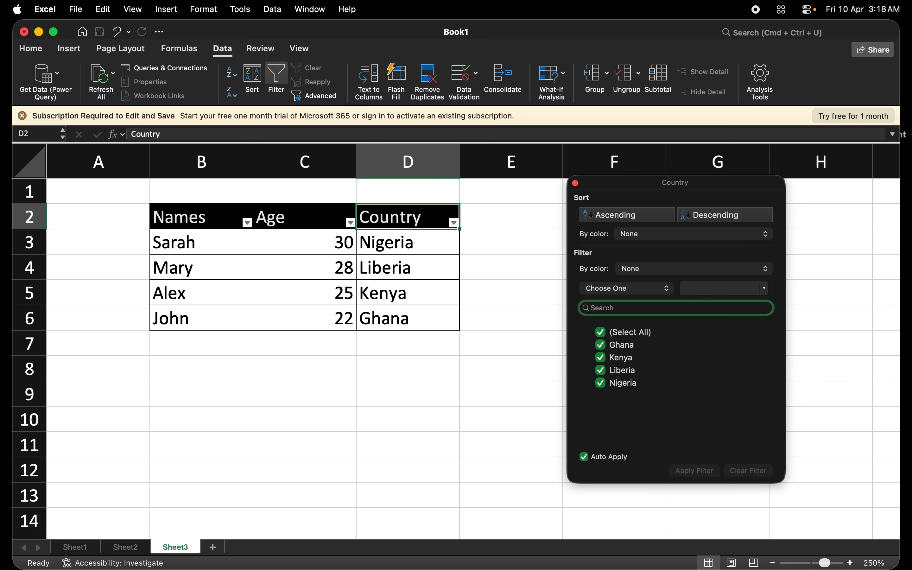
click(576, 183)
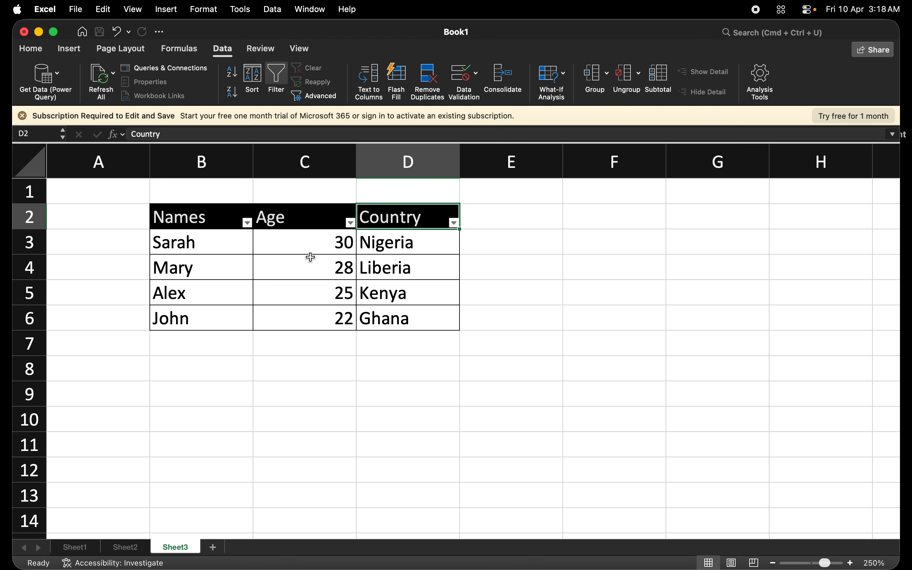
- Filter the Age column by searching for 30 and move the filter window off the table
click(349, 223)
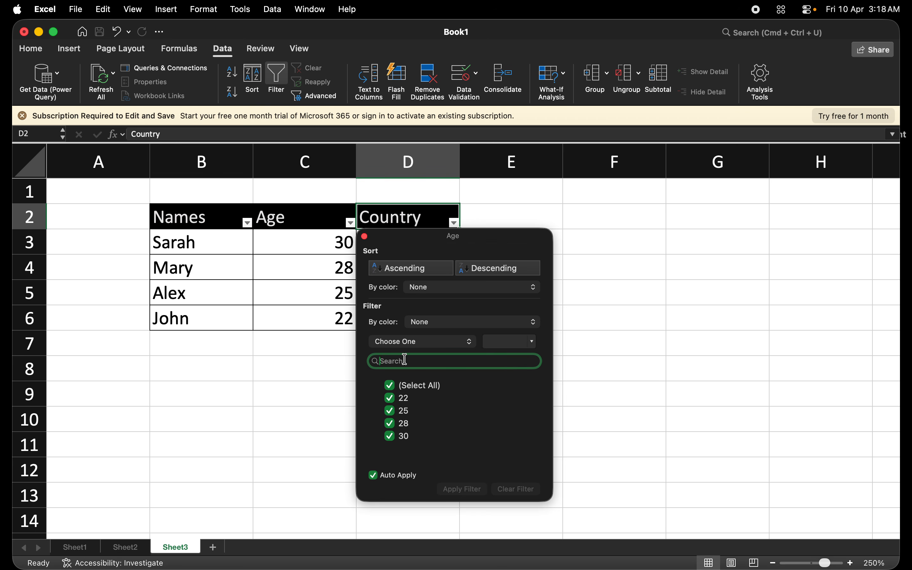
text(30)
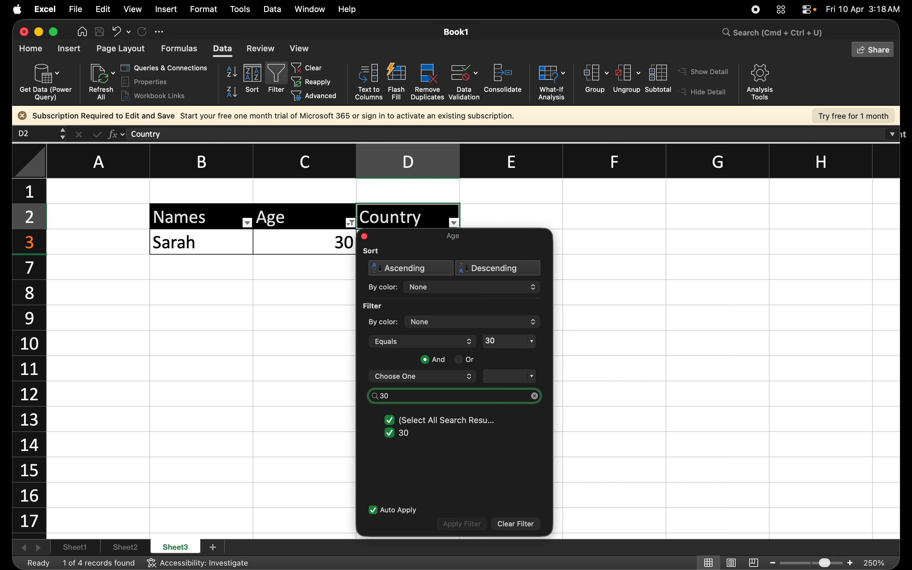
drag(448, 238, 635, 244)
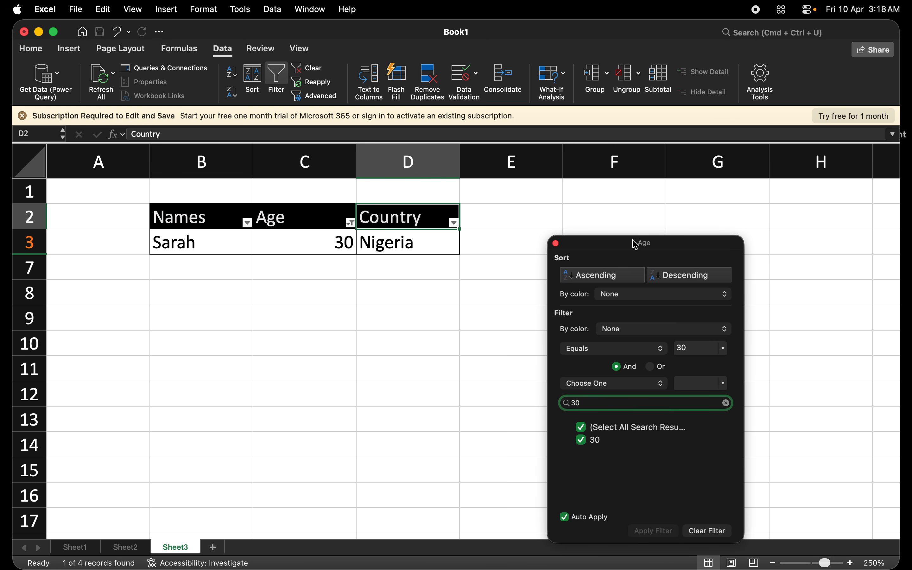
- Replace the Age filter's search term with 18 and clear it again
key(BackSpace)
key(BackSpace)
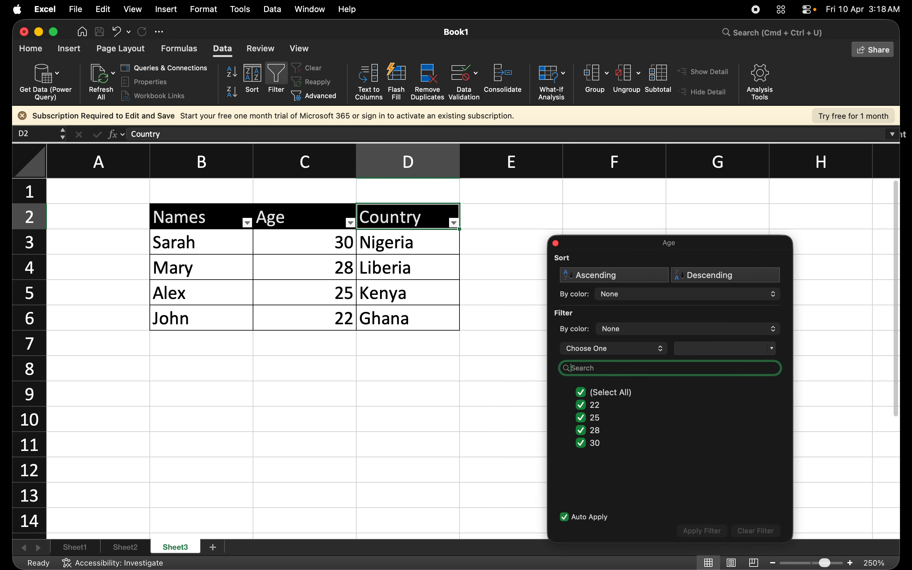
text(18)
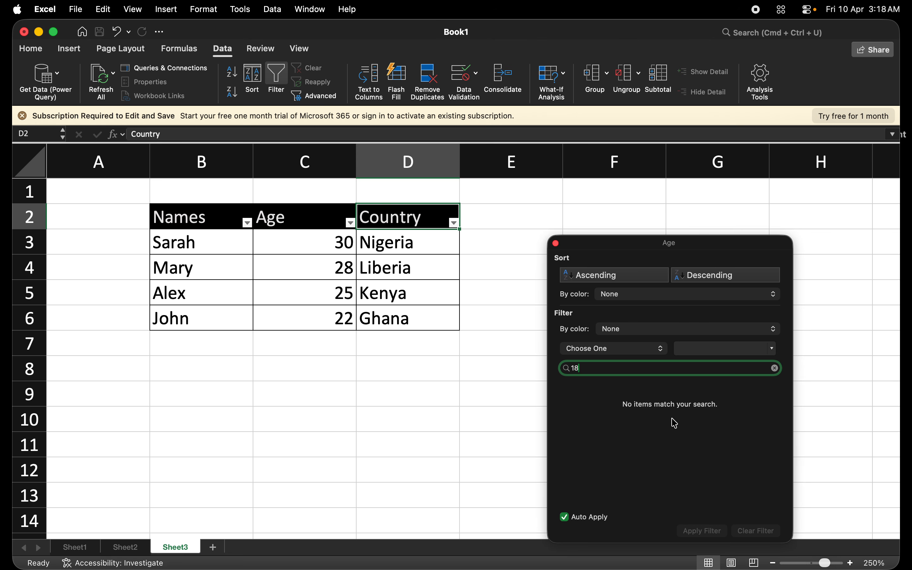
key(BackSpace)
key(BackSpace)
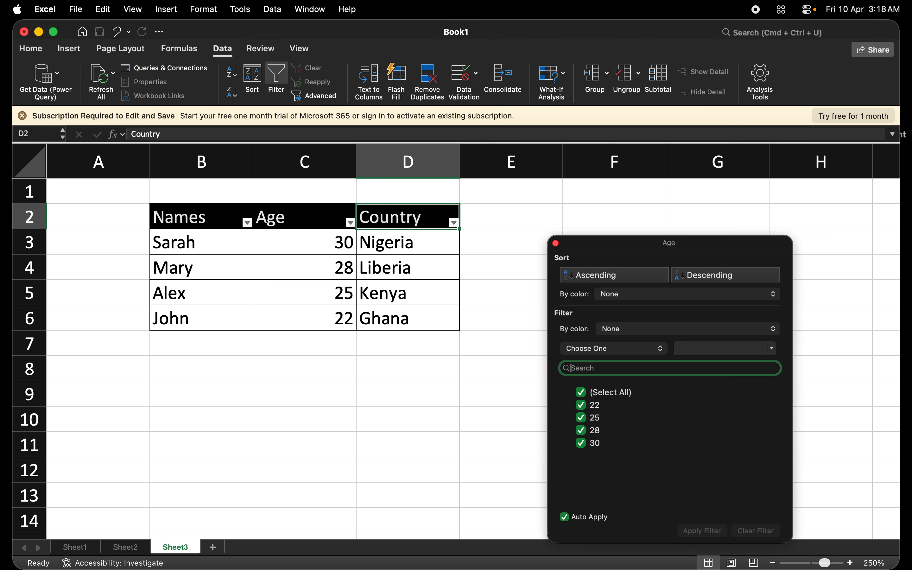
- Filter the Age column by searching for 22 and close the filter window
text(22)
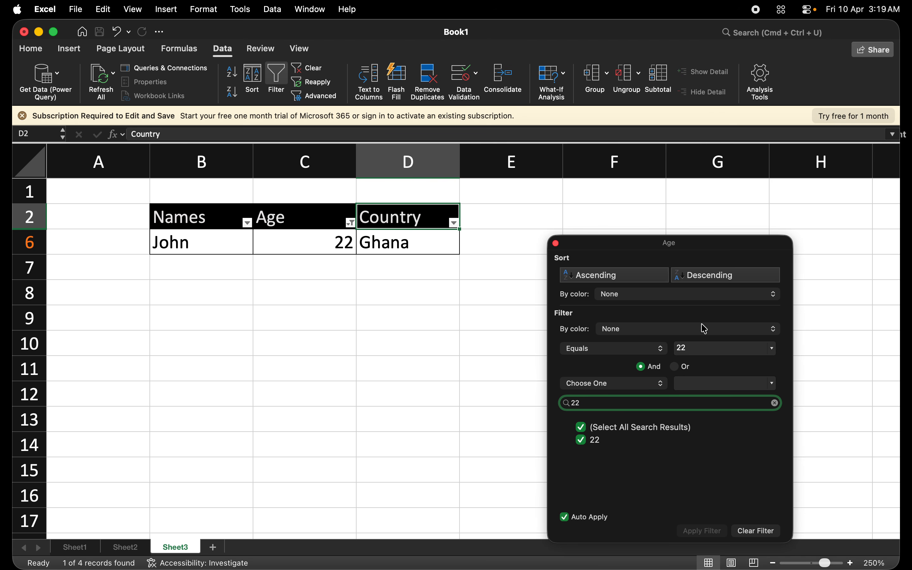
drag(632, 245, 567, 210)
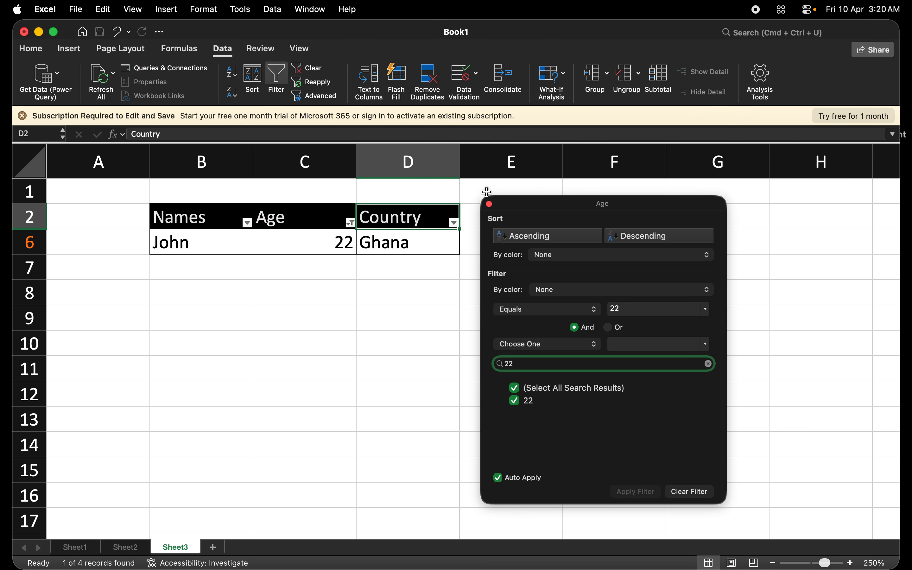
click(490, 205)
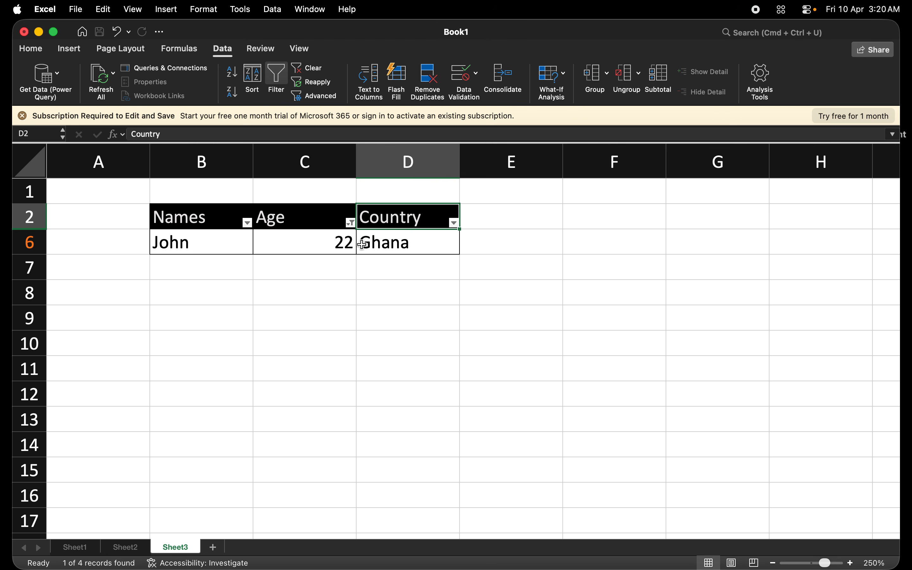
click(279, 221)
click(293, 251)
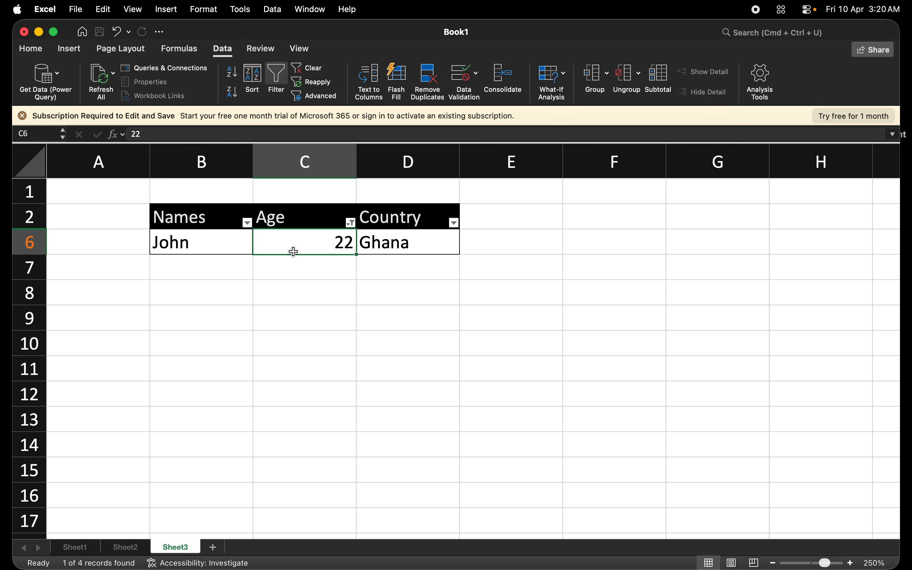
- Enter the headers Product, price and quantity in cells B9, C9 and D9 below the filtered table
click(209, 320)
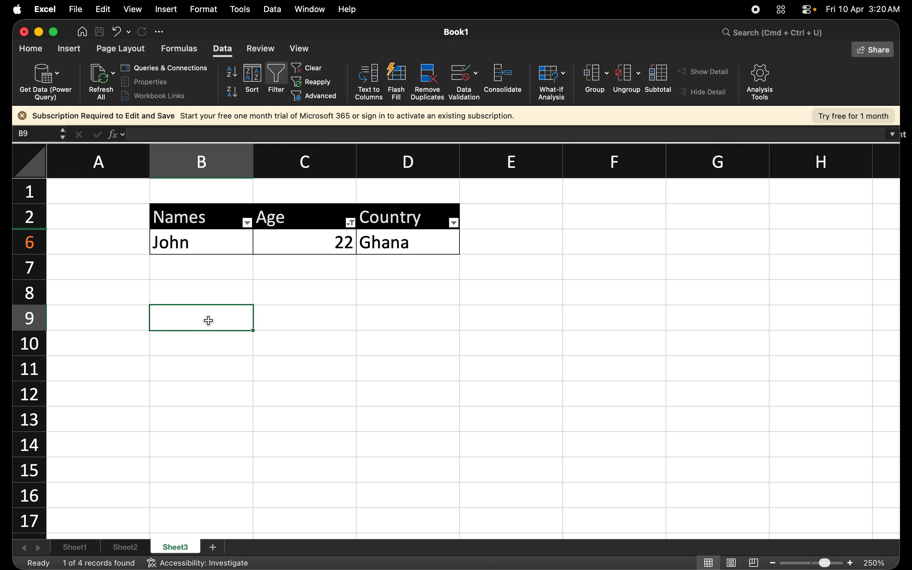
text(Product)
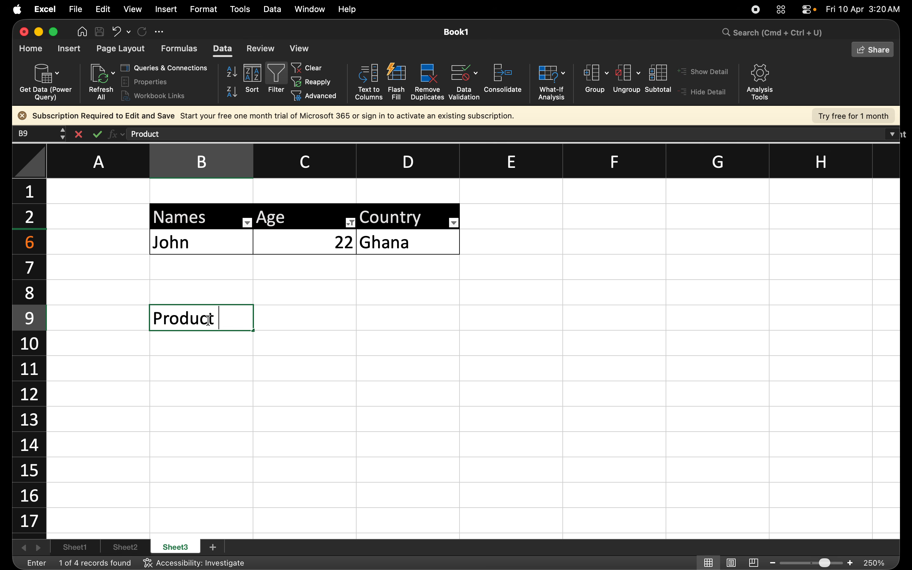
key(Tab)
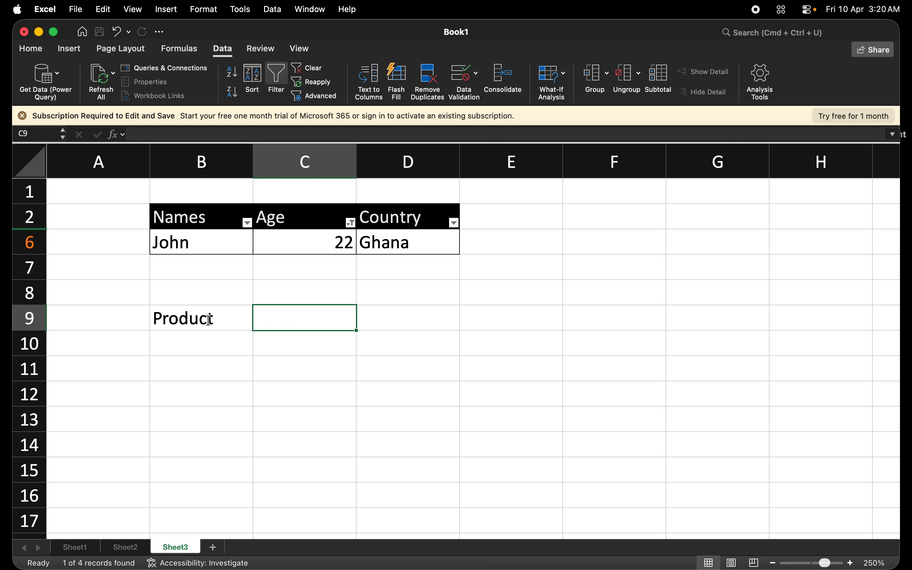
text(price)
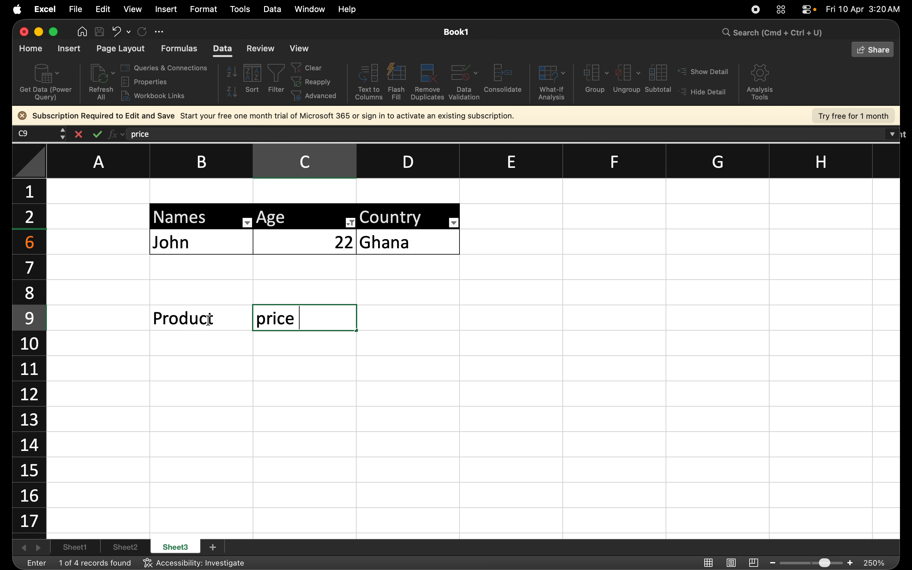
key(Tab)
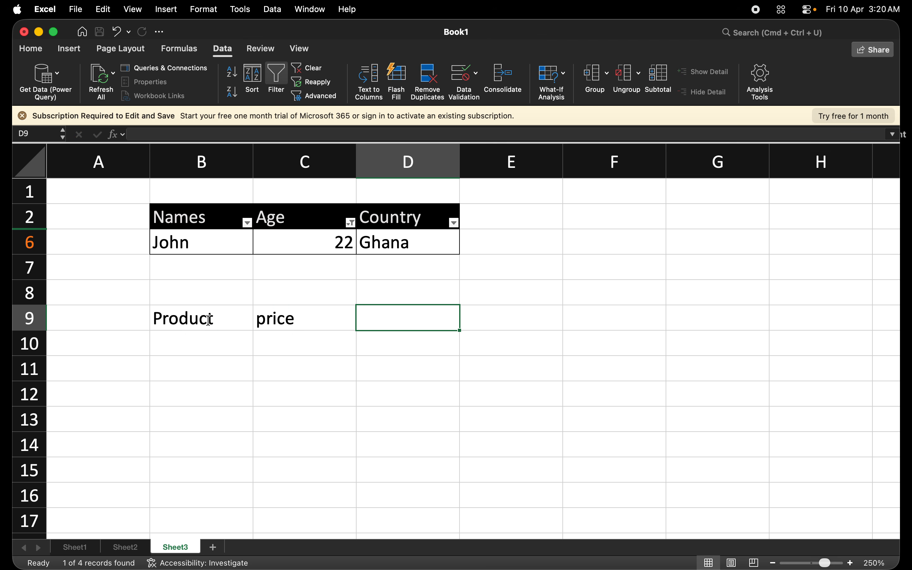
text(quantity)
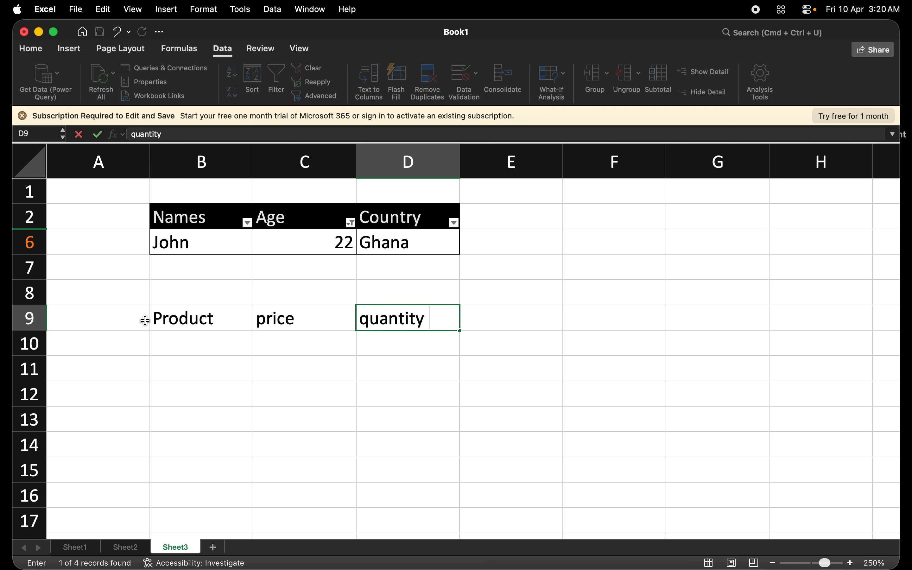
click(191, 349)
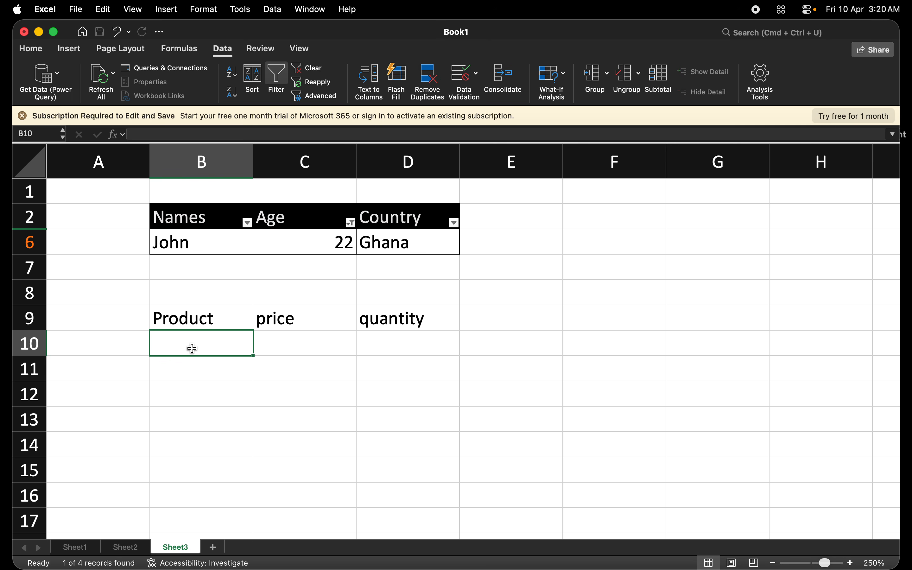